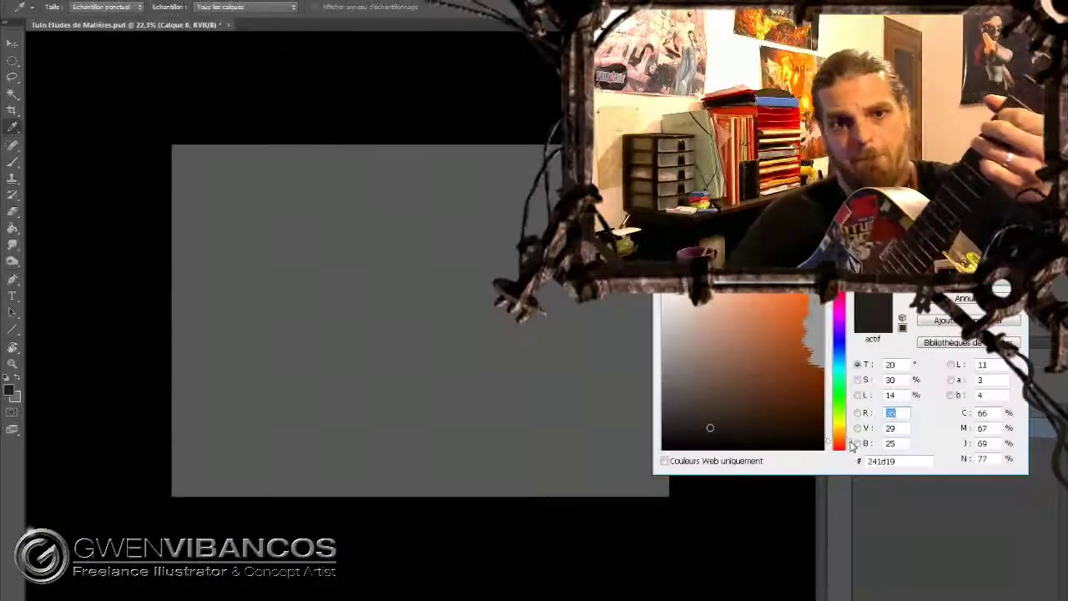
# Step: Set the foreground colour to a very dark grey-brown (#2b2523)
pyautogui.moveTo(710, 427); pyautogui.dragTo(693, 423)
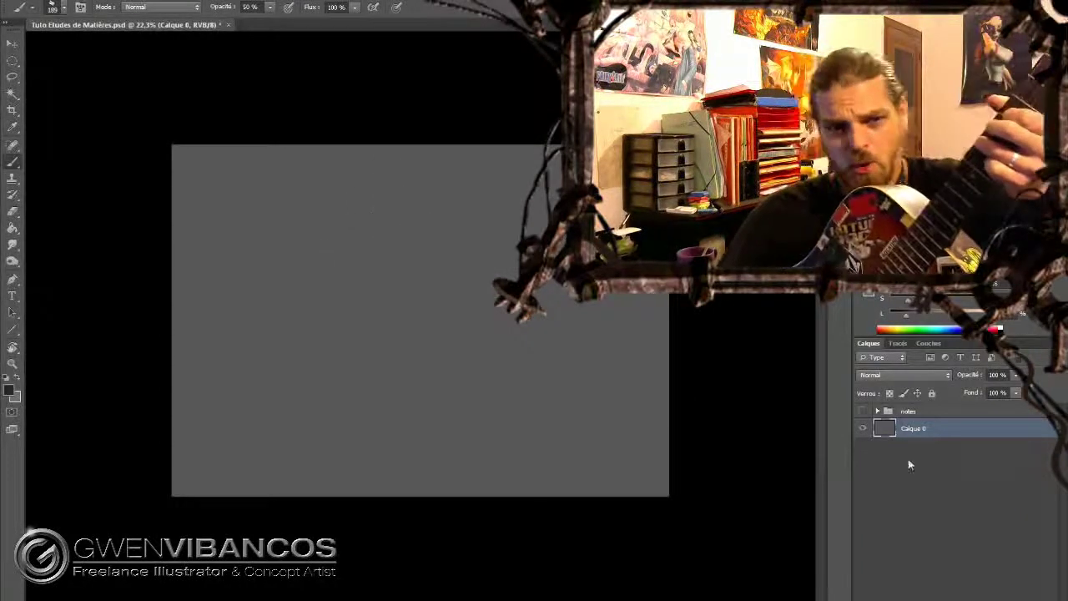
# Step: Add a new layer, Calque 1, and sketch the sphere's round outline
pyautogui.hotkey('ctrl', 'shift', 'alt', 'n')
pyautogui.moveTo(372, 219); pyautogui.dragTo(321, 280)
pyautogui.moveTo(380, 215); pyautogui.dragTo(317, 308)
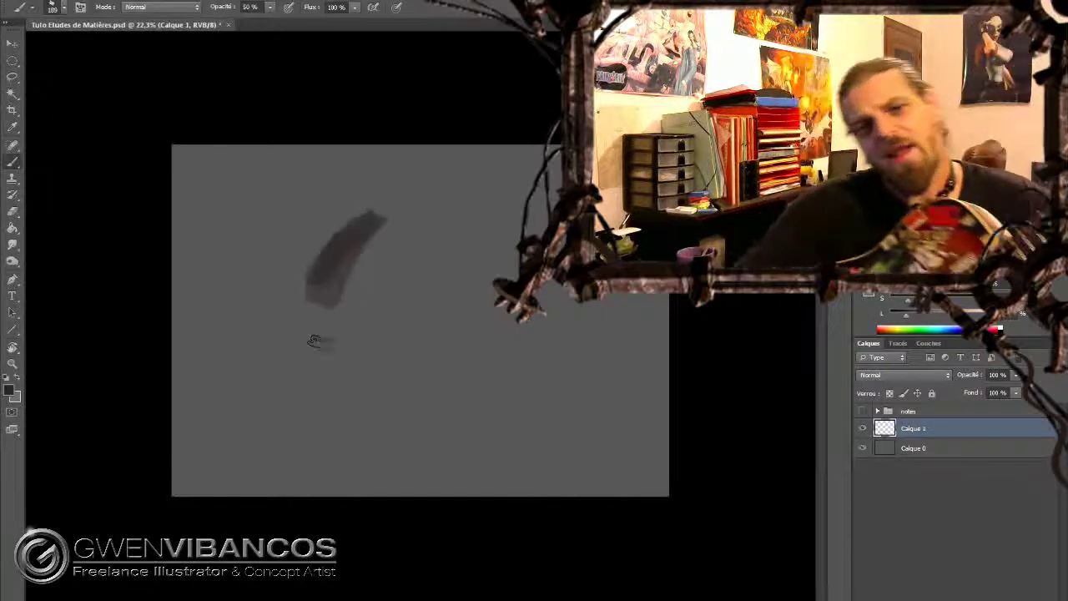
pyautogui.moveTo(476, 213); pyautogui.dragTo(359, 418)
pyautogui.moveTo(501, 234); pyautogui.dragTo(410, 422)
# Step: Fill the circle with dark paint using a large brush, then set brush size 136
pyautogui.rightClick(393, 259)
pyautogui.moveTo(368, 242); pyautogui.dragTo(350, 392)
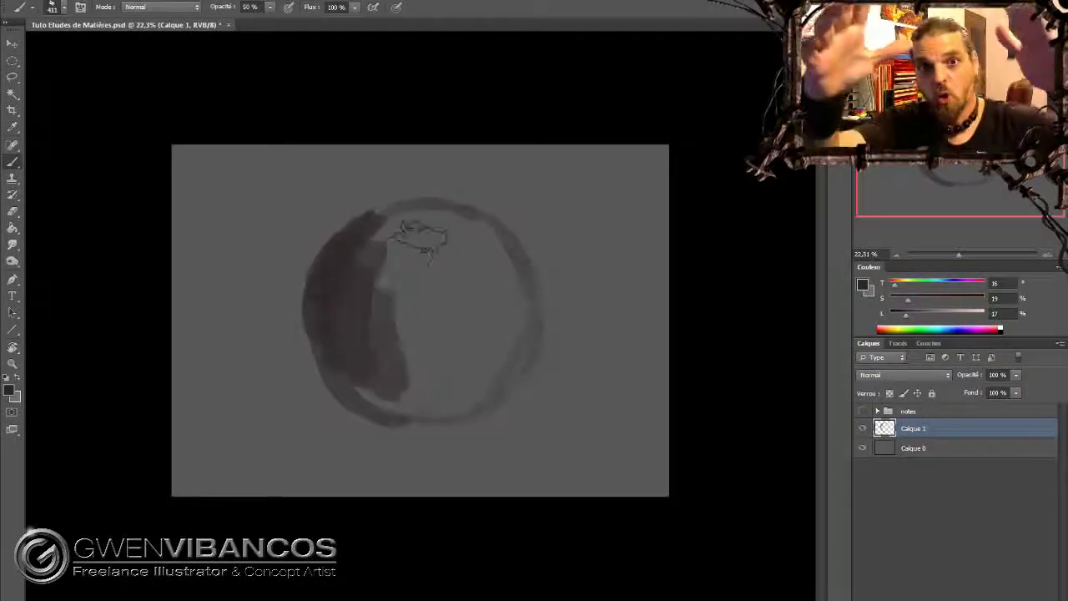
pyautogui.moveTo(384, 217); pyautogui.dragTo(501, 267)
pyautogui.moveTo(517, 333)
pyautogui.mouseDown()
pyautogui.moveTo(415, 382)
pyautogui.moveTo(398, 376)
pyautogui.mouseUp()
pyautogui.moveTo(468, 234); pyautogui.dragTo(467, 253)
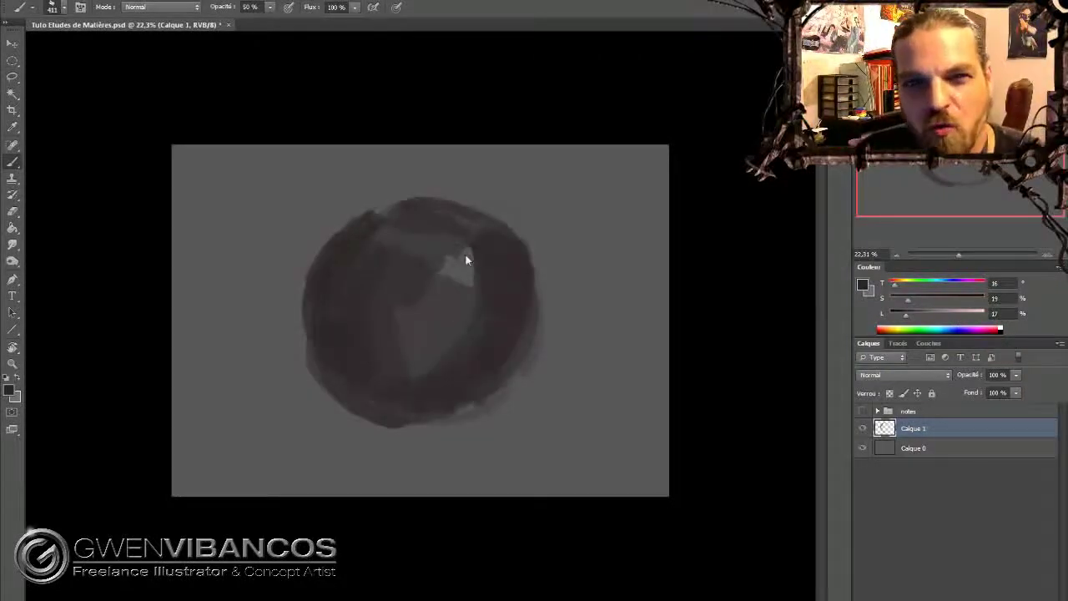
pyautogui.moveTo(434, 367); pyautogui.dragTo(409, 242)
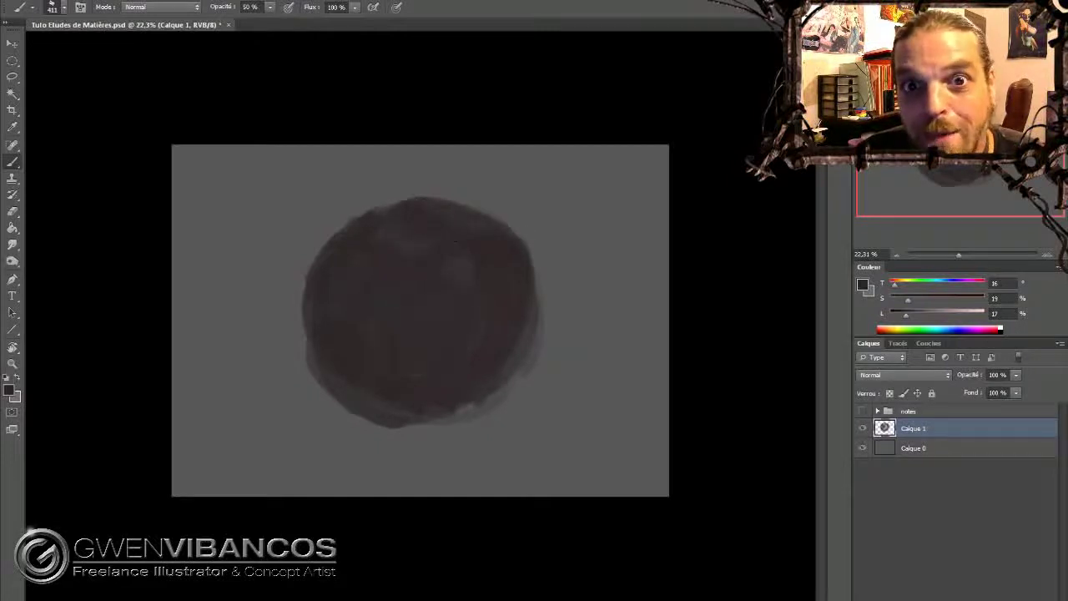
pyautogui.rightClick(443, 259)
pyautogui.write('136')
pyautogui.press('Return')
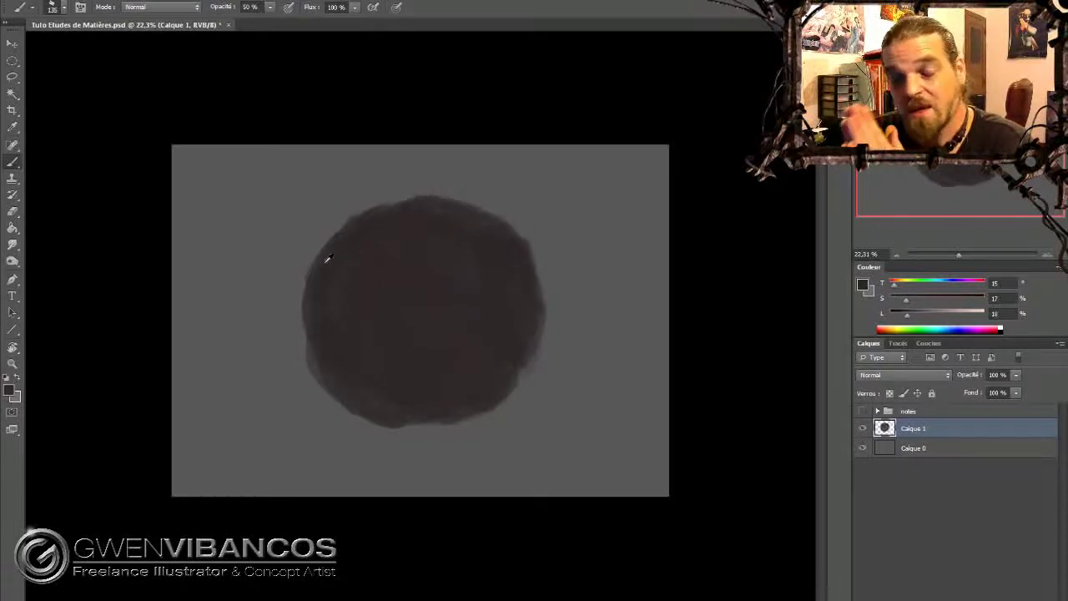
# Step: Paint a tan-orange swatch at the top right of the canvas
pyautogui.click(10, 390)
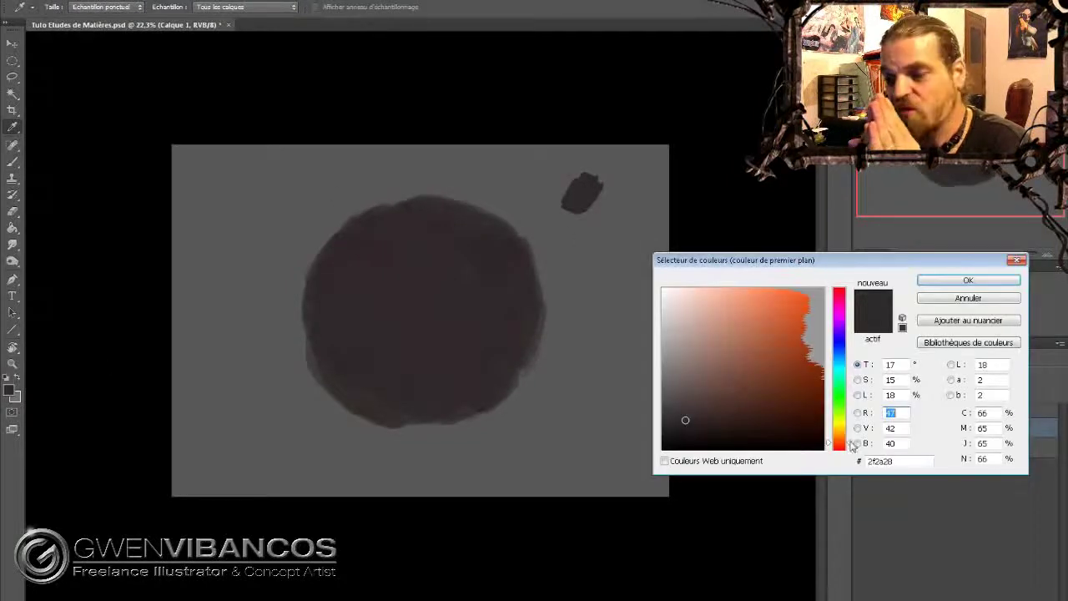
pyautogui.moveTo(853, 444); pyautogui.dragTo(852, 436)
pyautogui.click(969, 280)
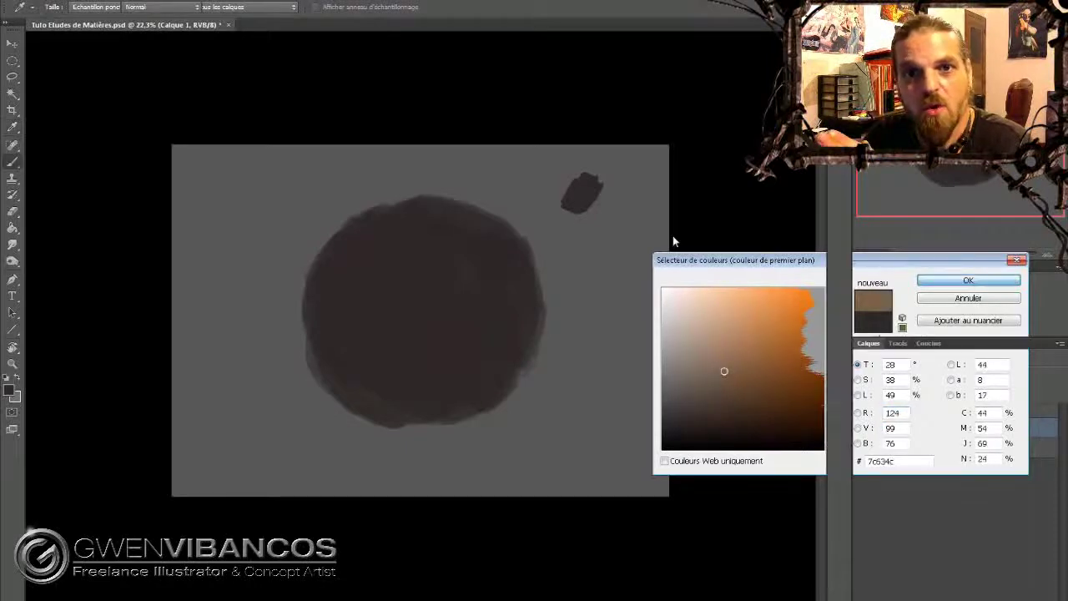
pyautogui.moveTo(572, 171)
pyautogui.mouseDown()
pyautogui.moveTo(557, 185)
pyautogui.moveTo(584, 197)
pyautogui.moveTo(593, 218)
pyautogui.mouseUp()
# Step: Choose a lighter brown, try it over the circle, then undo that overpaint
pyautogui.click(10, 390)
pyautogui.click(968, 280)
pyautogui.click(10, 390)
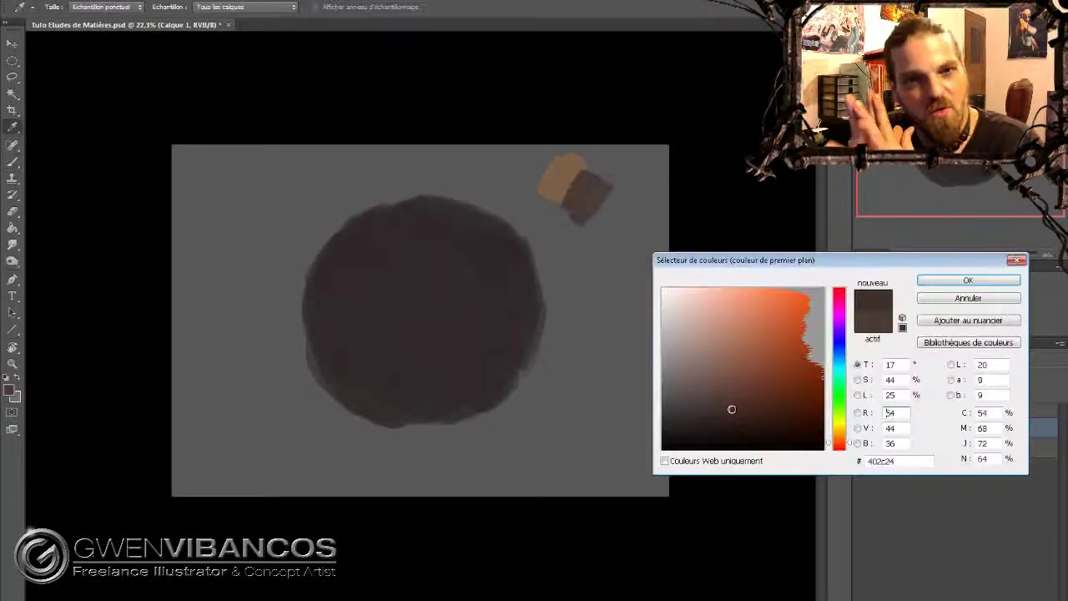
pyautogui.click(707, 409)
pyautogui.click(968, 280)
pyautogui.rightClick(405, 288)
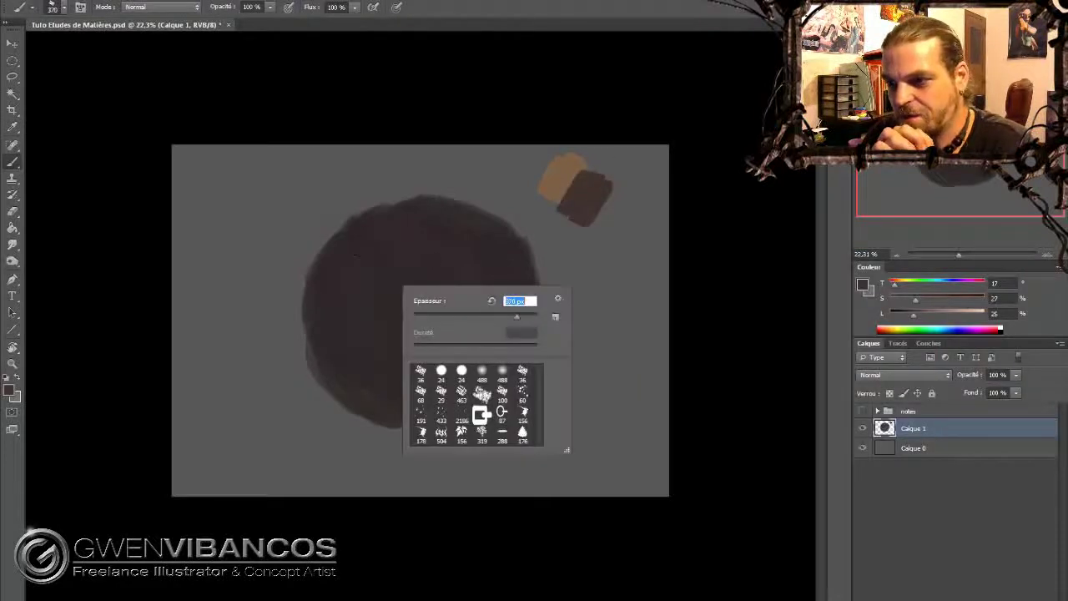
pyautogui.moveTo(443, 234); pyautogui.dragTo(325, 350)
pyautogui.moveTo(442, 267); pyautogui.dragTo(434, 375)
pyautogui.moveTo(401, 205)
pyautogui.mouseDown()
pyautogui.moveTo(501, 334)
pyautogui.moveTo(396, 380)
pyautogui.mouseUp()
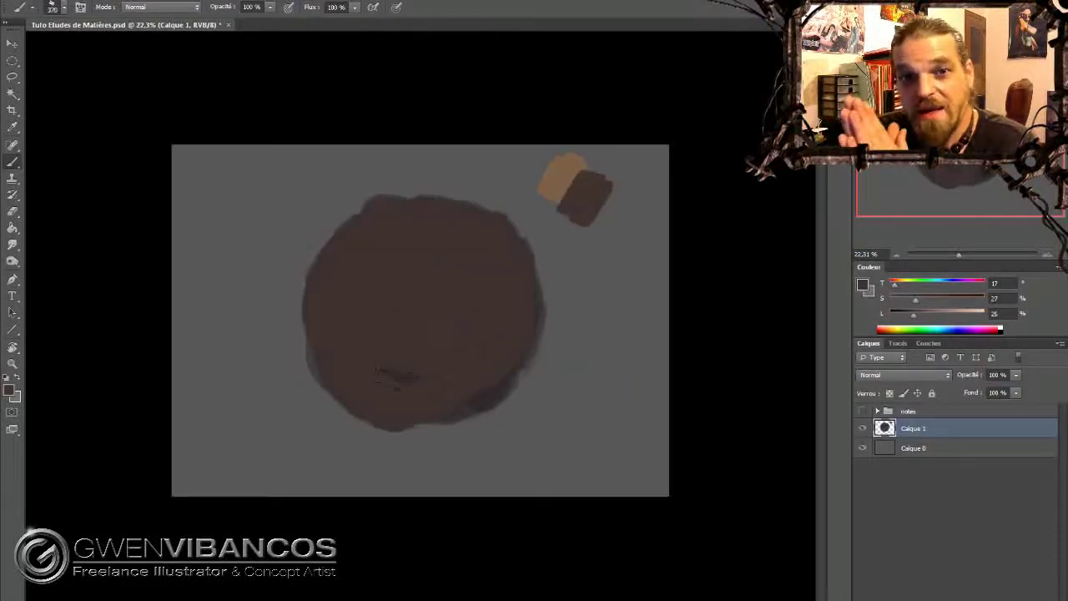
pyautogui.hotkey('ctrl', 'alt', 'z')
pyautogui.hotkey('ctrl', 'alt', 'z')
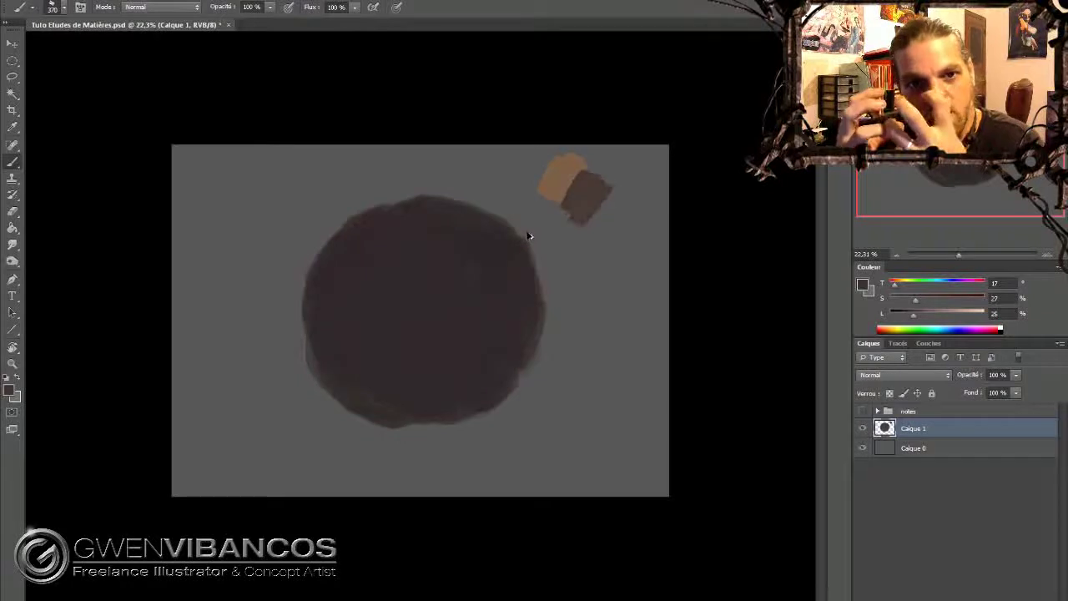
# Step: Add darker brown, extended tan and dark red-brown swatches beside the sphere
pyautogui.moveTo(609, 204); pyautogui.dragTo(576, 217)
pyautogui.keyDown('alt'); pyautogui.click(581, 159); pyautogui.keyUp('alt')
pyautogui.moveTo(564, 171); pyautogui.dragTo(534, 177)
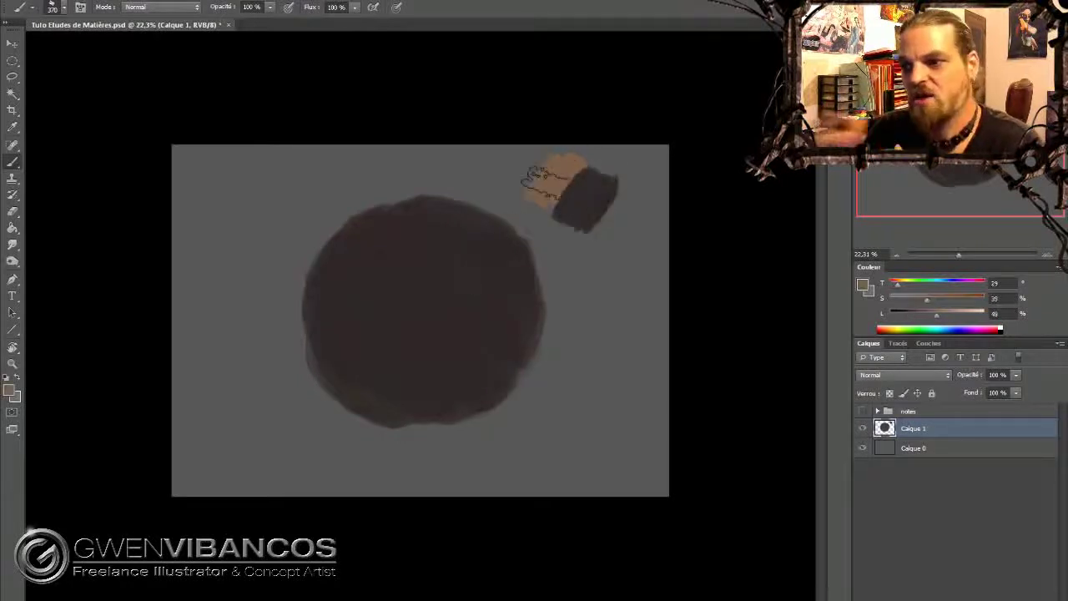
pyautogui.click(863, 284)
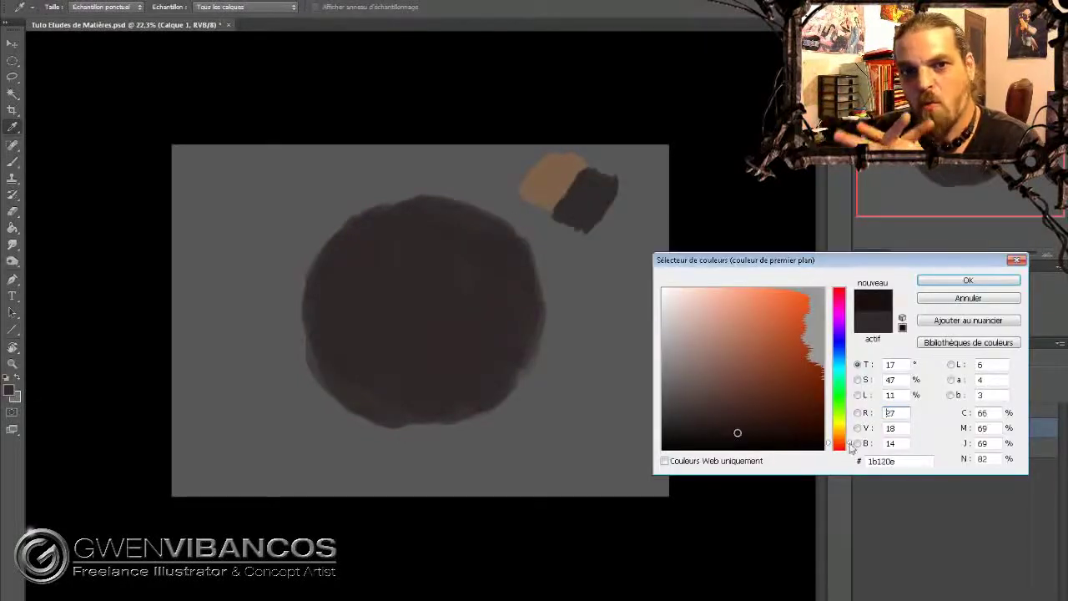
pyautogui.click(849, 446)
pyautogui.click(969, 279)
pyautogui.moveTo(584, 226); pyautogui.dragTo(618, 250)
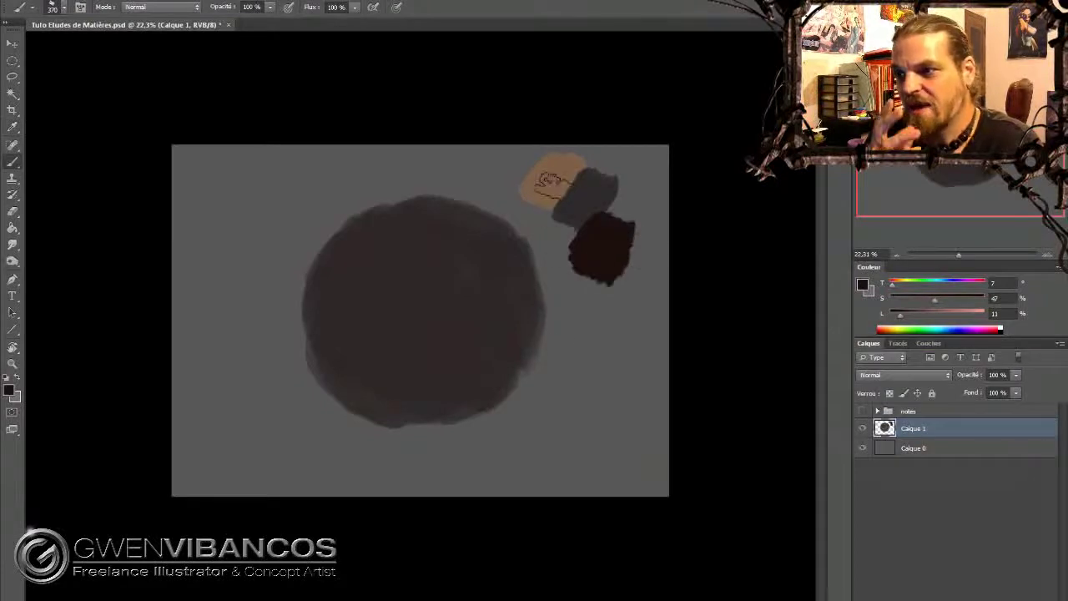
# Step: Cut the lassoed colour swatches onto their own layer (Calque par couper)
pyautogui.press('l')
pyautogui.rightClick(668, 217)
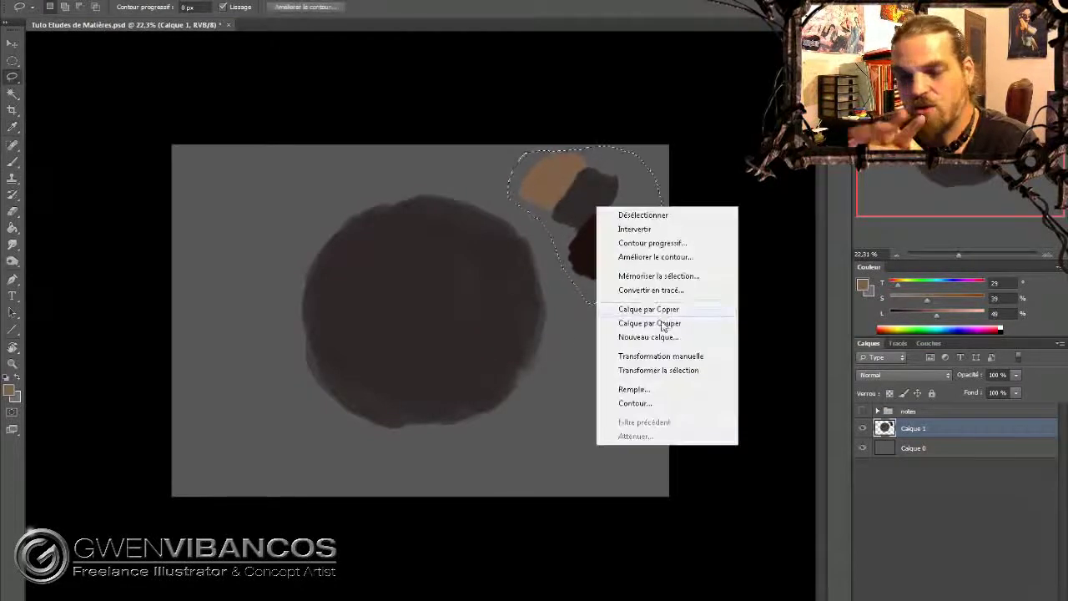
pyautogui.click(666, 324)
# Step: Brighten the sphere's top with a soft glow using a 1521 px brush
pyautogui.press('b')
pyautogui.rightClick(450, 298)
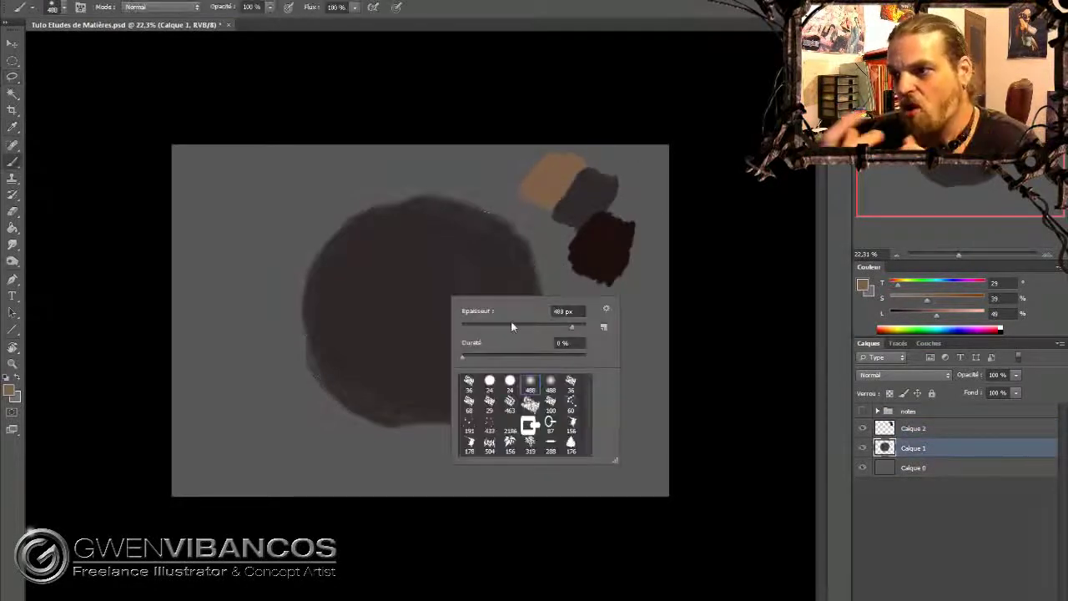
pyautogui.moveTo(501, 319); pyautogui.dragTo(584, 319)
pyautogui.moveTo(409, 262); pyautogui.dragTo(413, 269)
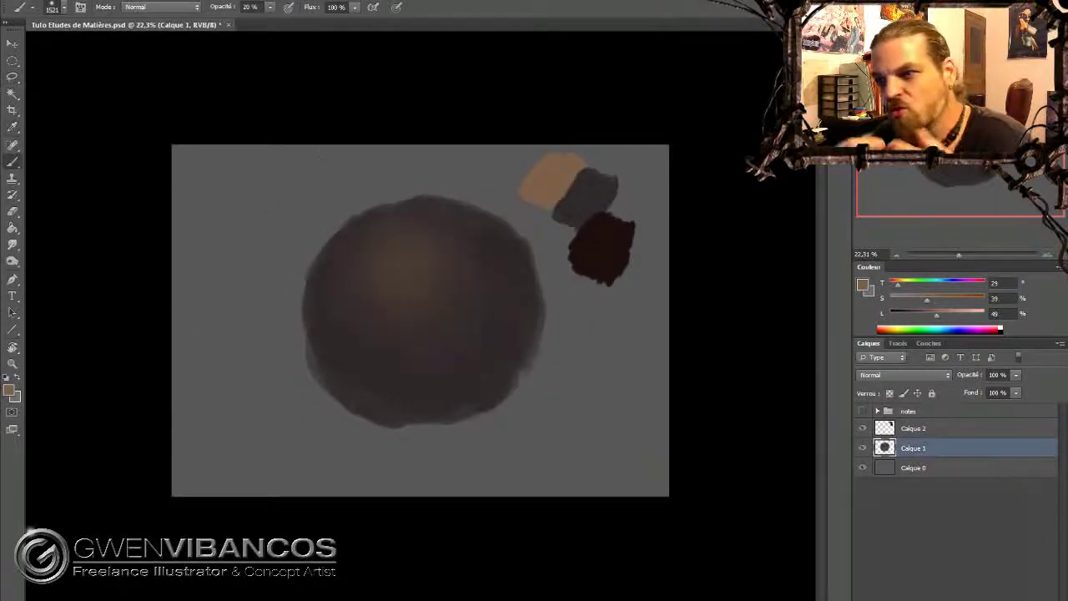
# Step: Correct the image size after undoing an accidental resize, and zoom to 50%
pyautogui.hotkey('ctrl', 'alt', 'i')
pyautogui.press('Return')
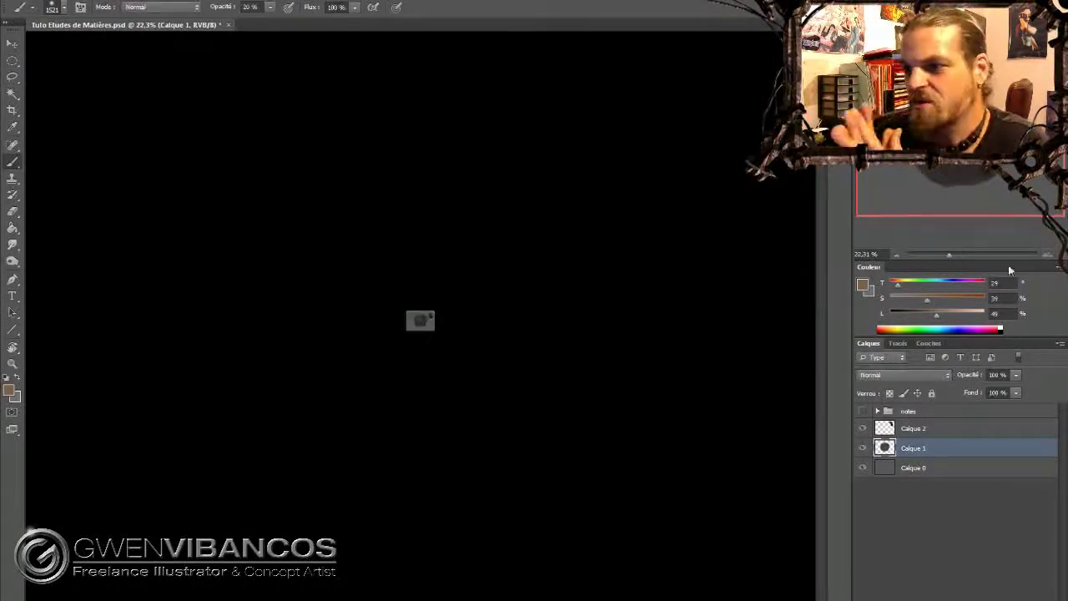
pyautogui.hotkey('ctrl', 'z')
pyautogui.click(139, 87)
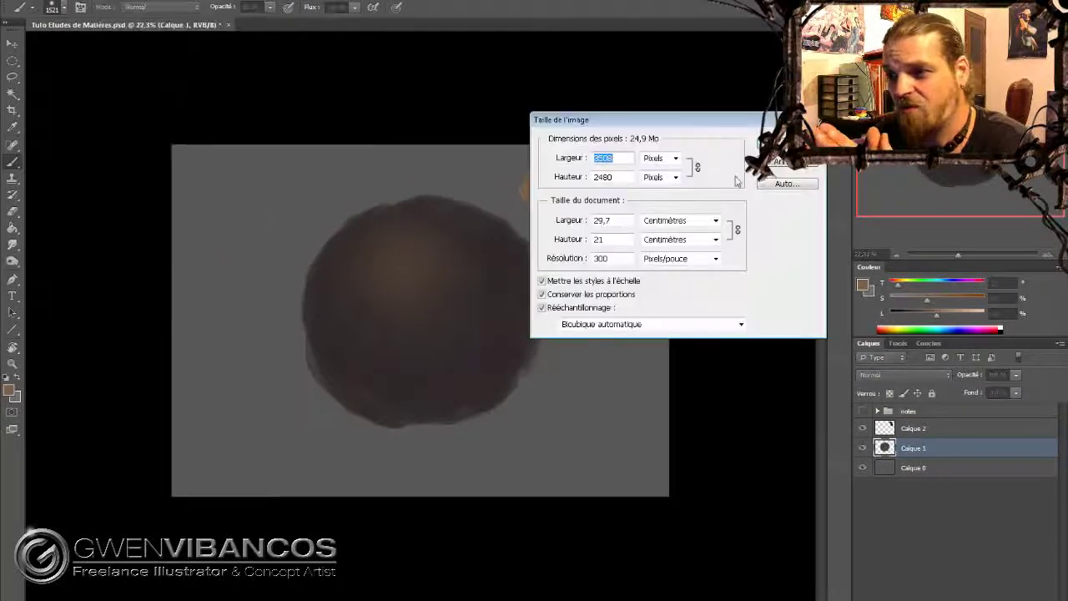
pyautogui.press('Return')
pyautogui.hotkey('ctrl', '+')
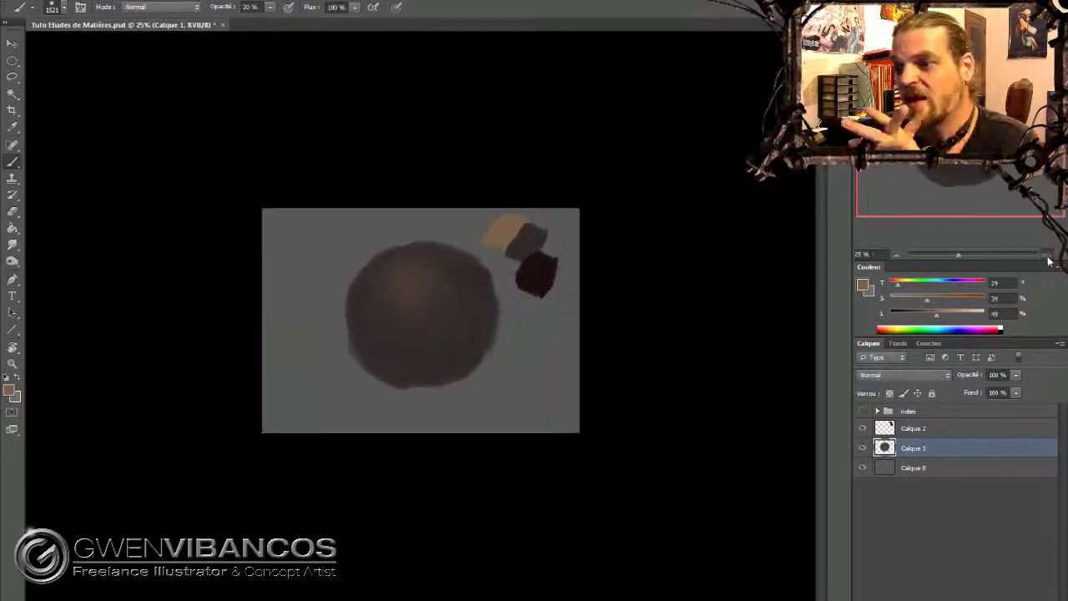
pyautogui.hotkey('ctrl', '+')
pyautogui.hotkey('ctrl', '+')
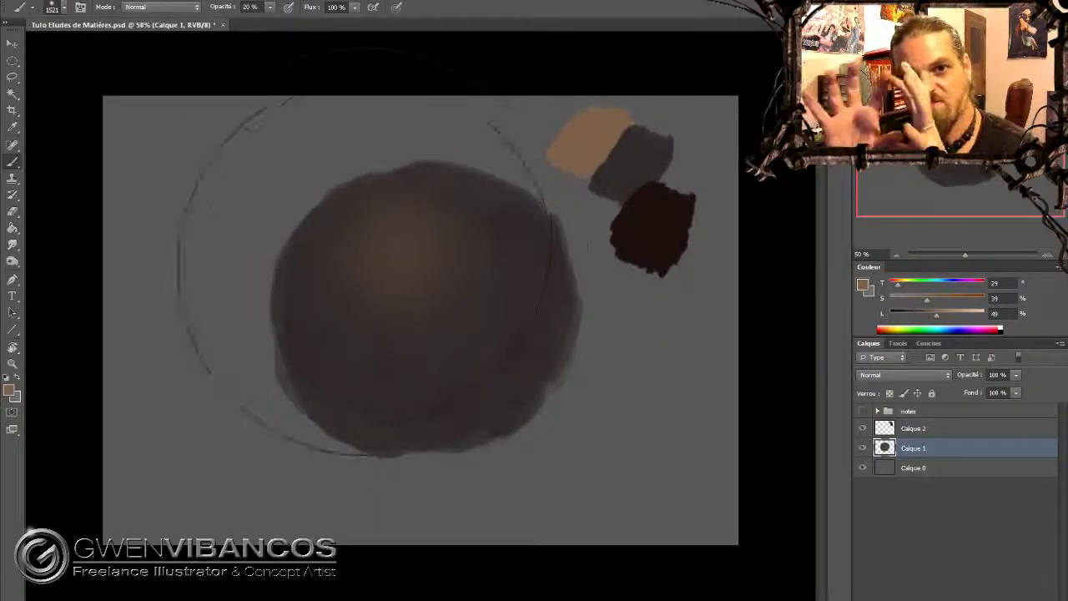
# Step: Save a new hard round brush preset with Transfert (pressure-controlled opacity) enabled
pyautogui.moveTo(417, 309); pyautogui.dragTo(410, 262)
pyautogui.rightClick(452, 271)
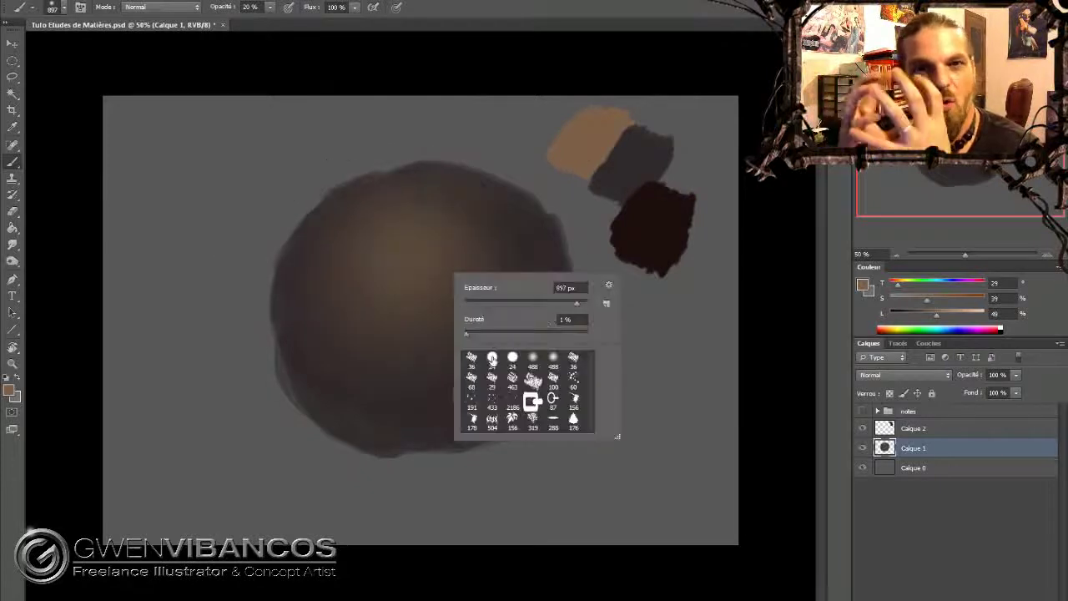
pyautogui.doubleClick(492, 363)
pyautogui.press('F5')
pyautogui.click(551, 196)
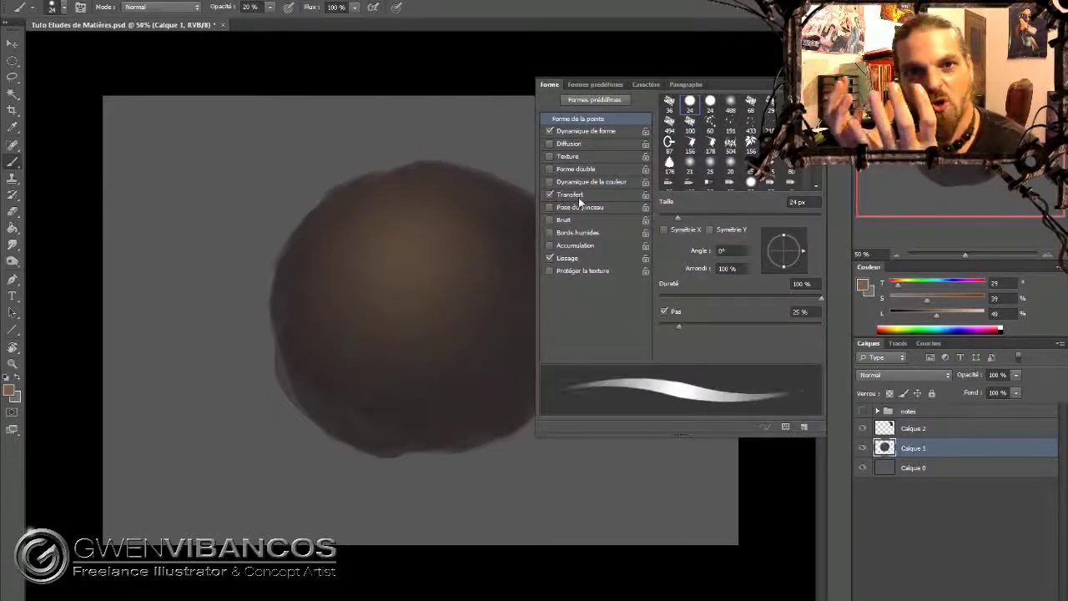
pyautogui.rightClick(422, 181)
pyautogui.click(576, 197)
pyautogui.click(634, 208)
pyautogui.write('Opacite')
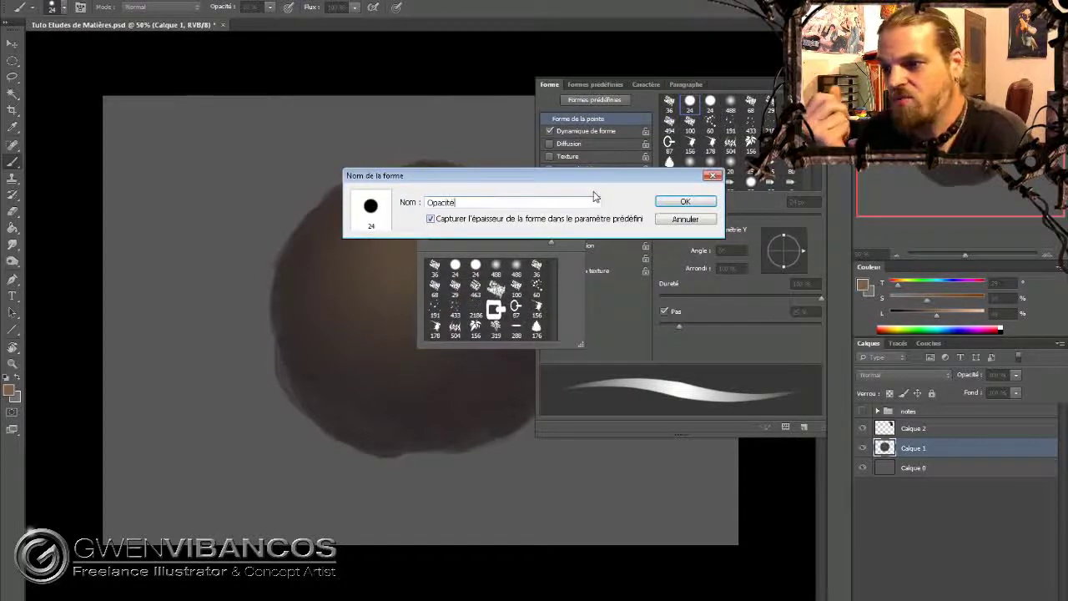
pyautogui.press('Return')
pyautogui.press('F5')
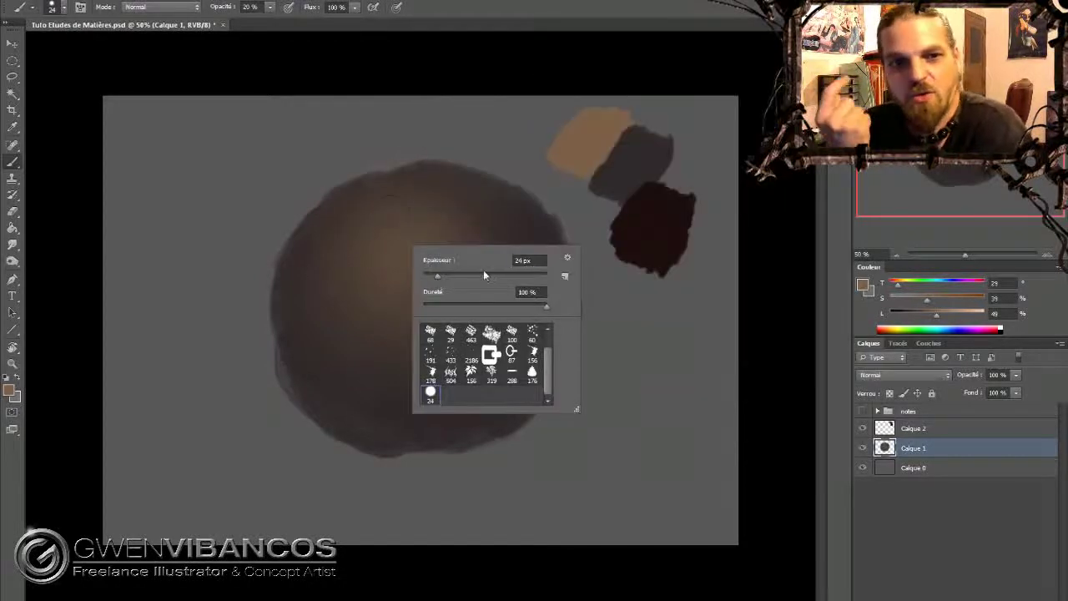
pyautogui.press('Return')
# Step: Brighten the sphere's upper lit area with light-brown strokes at full opacity
pyautogui.moveTo(411, 247)
pyautogui.mouseDown()
pyautogui.moveTo(351, 281)
pyautogui.moveTo(482, 321)
pyautogui.mouseUp()
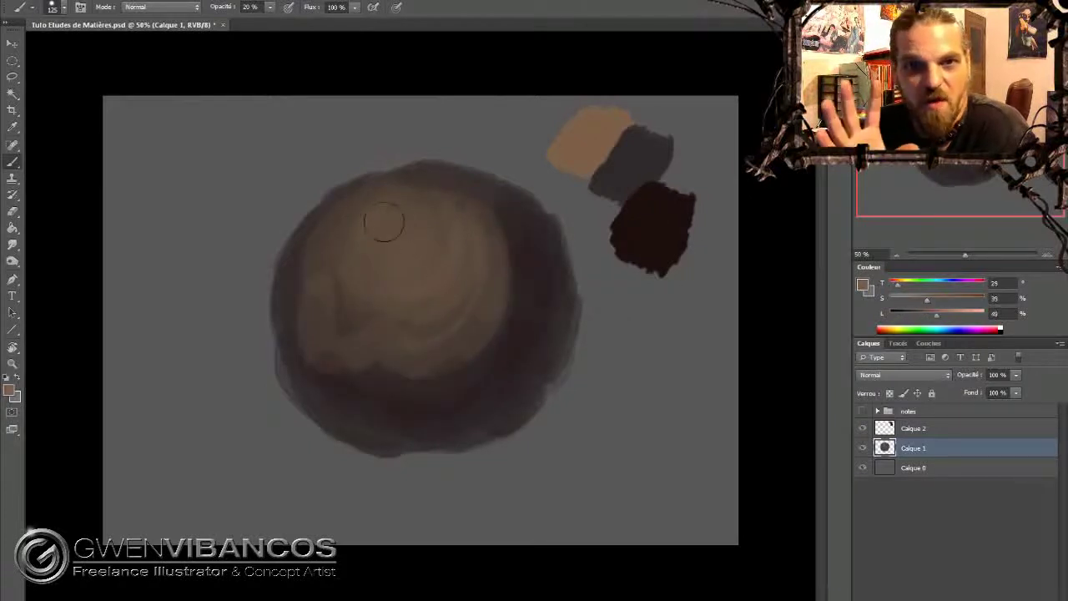
pyautogui.press('0')
pyautogui.moveTo(406, 237)
pyautogui.mouseDown()
pyautogui.moveTo(374, 251)
pyautogui.moveTo(399, 200)
pyautogui.mouseUp()
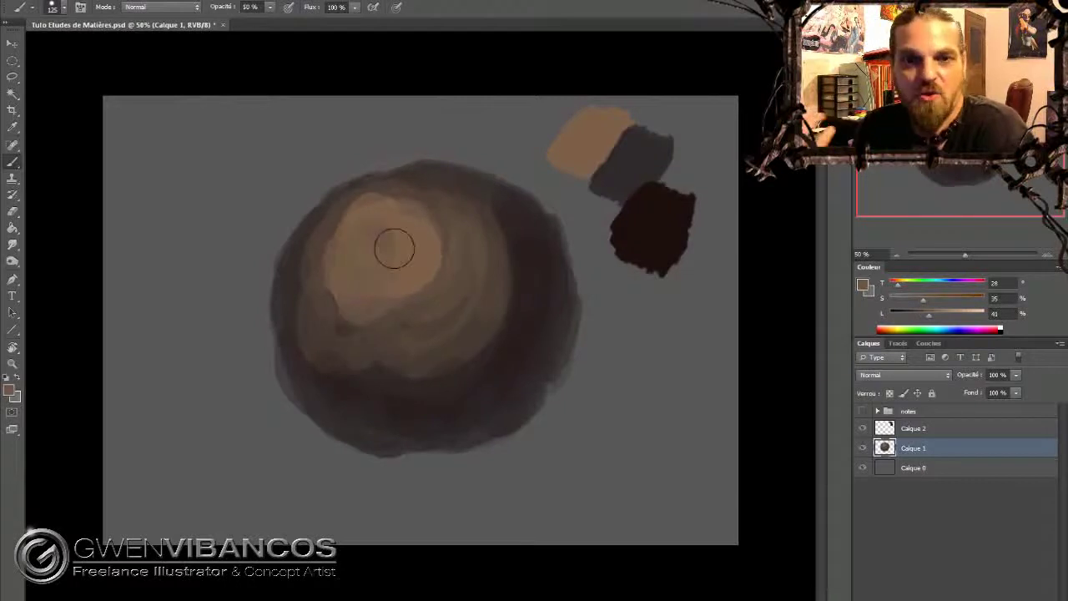
pyautogui.moveTo(394, 249); pyautogui.dragTo(493, 351)
pyautogui.hotkey('ctrl', '-')
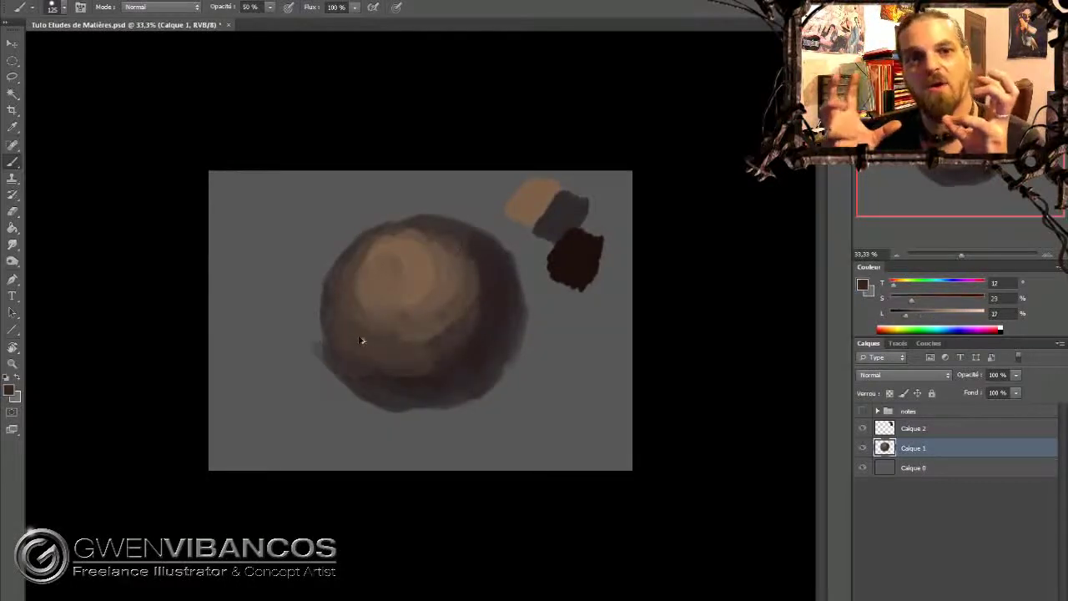
# Step: Select and deselect the sphere shape, then sample a light brown from its lit side
pyautogui.press('e')
pyautogui.rightClick(361, 341)
pyautogui.keyDown('ctrl'); pyautogui.click(881, 448); pyautogui.keyUp('ctrl')
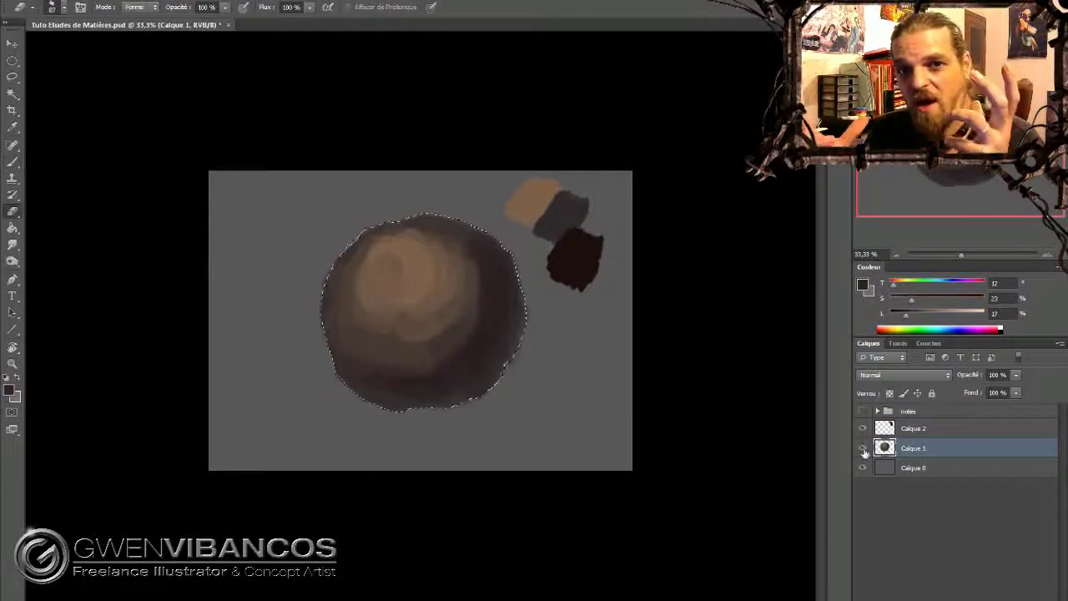
pyautogui.hotkey('ctrl', 'd')
pyautogui.press('b')
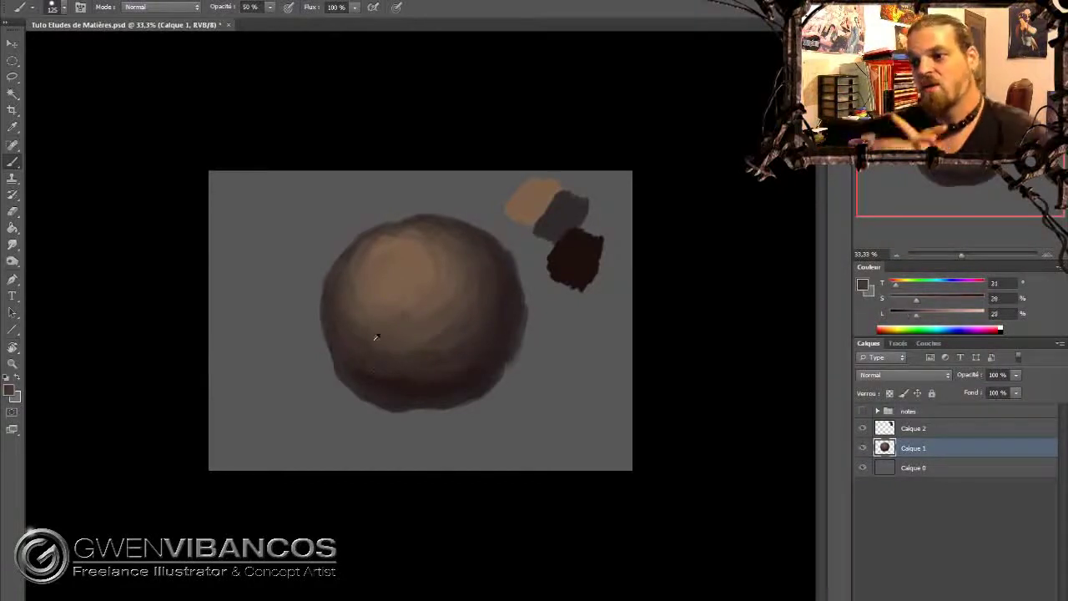
pyautogui.keyDown('alt'); pyautogui.click(405, 236); pyautogui.keyUp('alt')
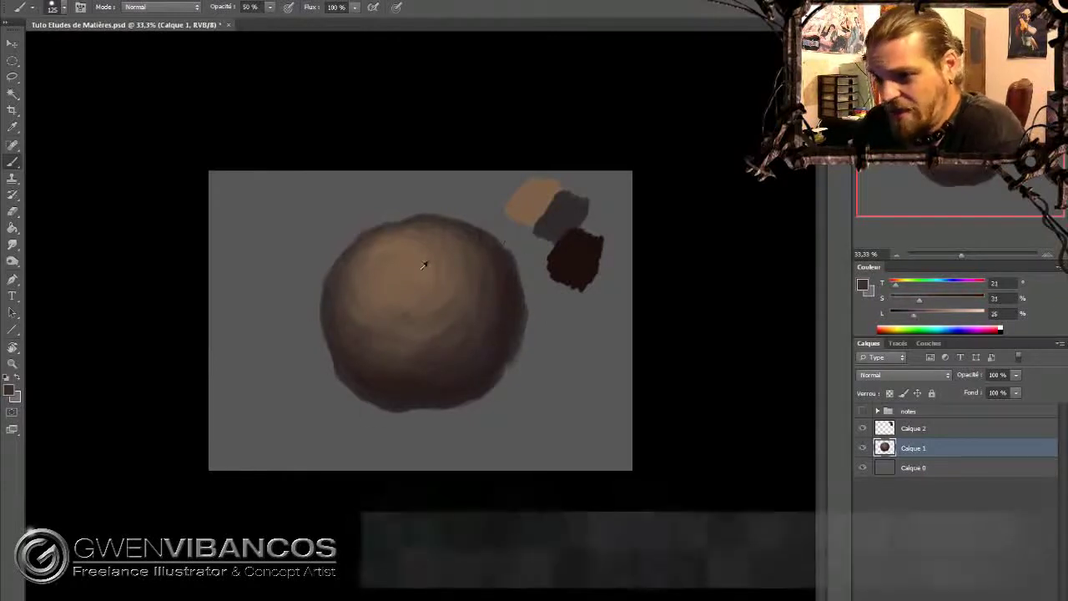
# Step: Sample a mid tan from the sphere, zoom in, and swap to the very dark brown
pyautogui.keyDown('alt'); pyautogui.click(360, 275); pyautogui.keyUp('alt')
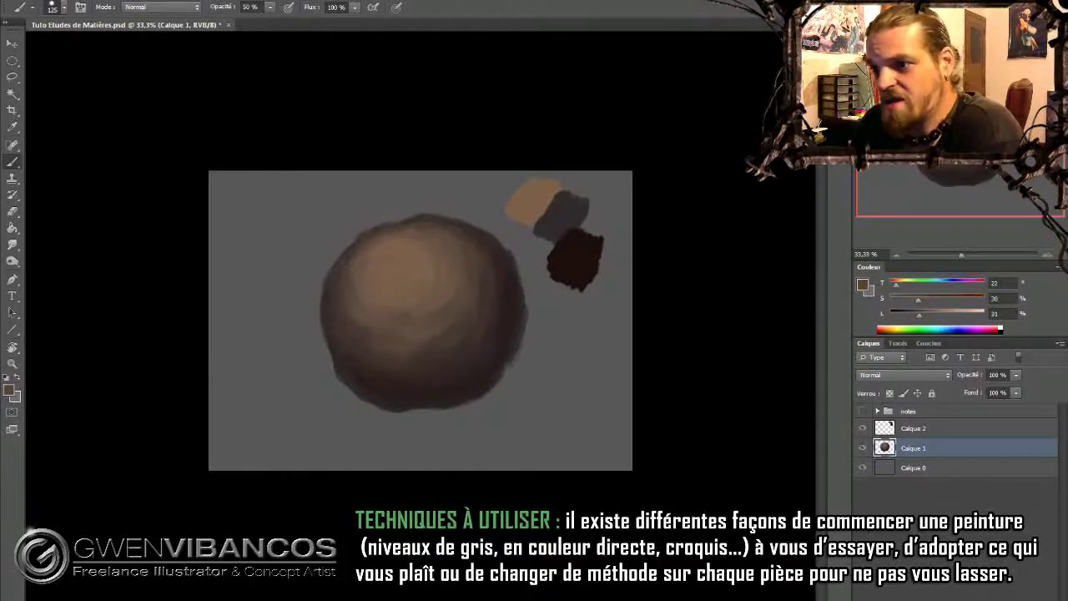
pyautogui.hotkey('ctrl', '+')
pyautogui.rightClick(535, 302)
pyautogui.press('Escape')
pyautogui.press('x')
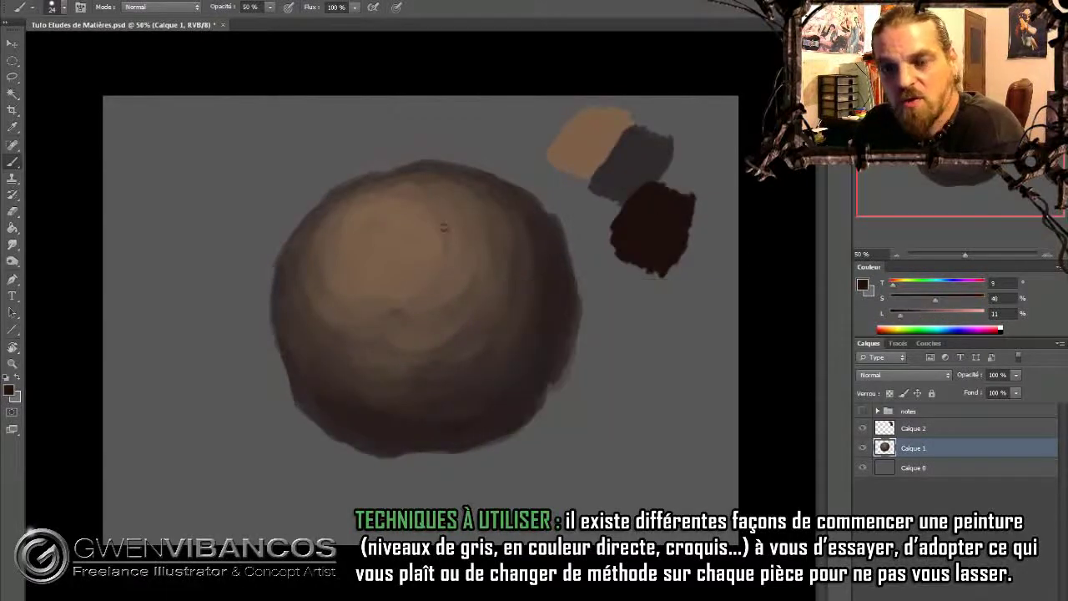
# Step: Paint dark cracks on the sphere with brush sizes 76, 44, 41 and 16
pyautogui.rightClick(402, 305)
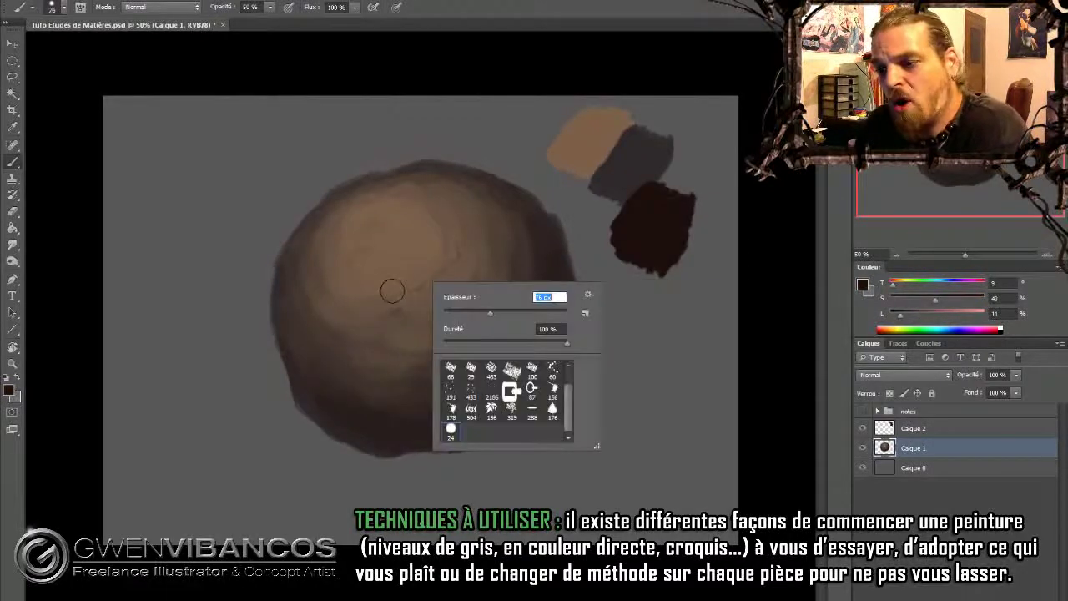
pyautogui.press('Escape')
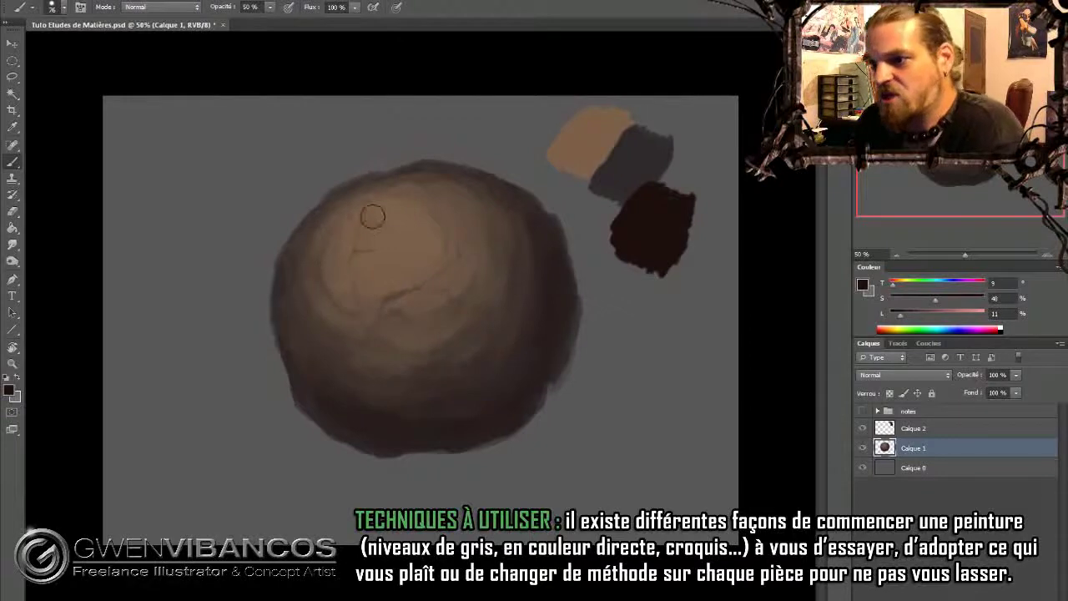
pyautogui.rightClick(496, 227)
pyautogui.press('Return')
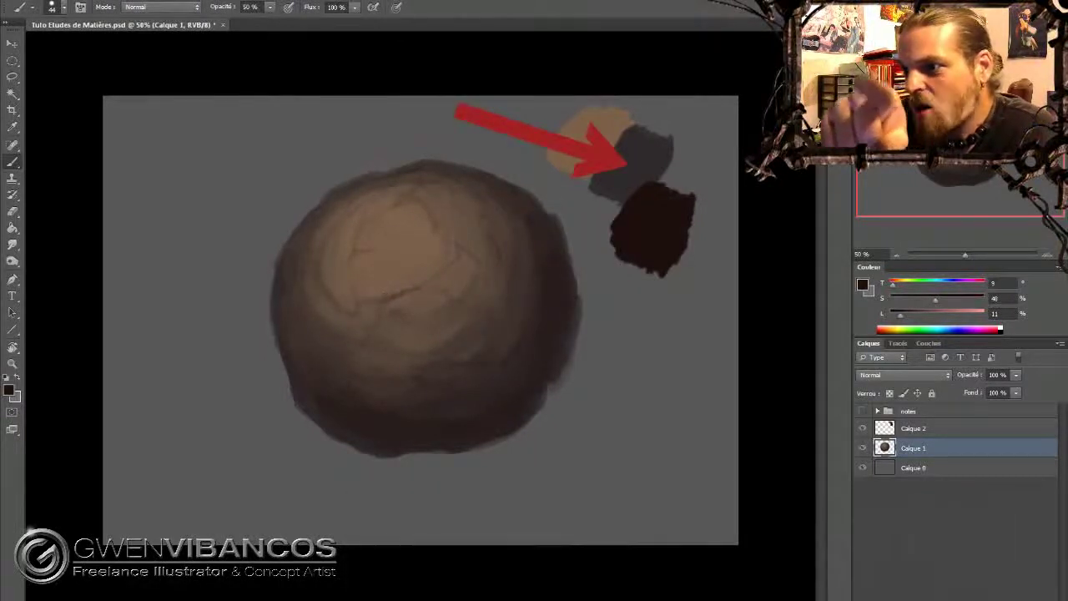
pyautogui.rightClick(496, 219)
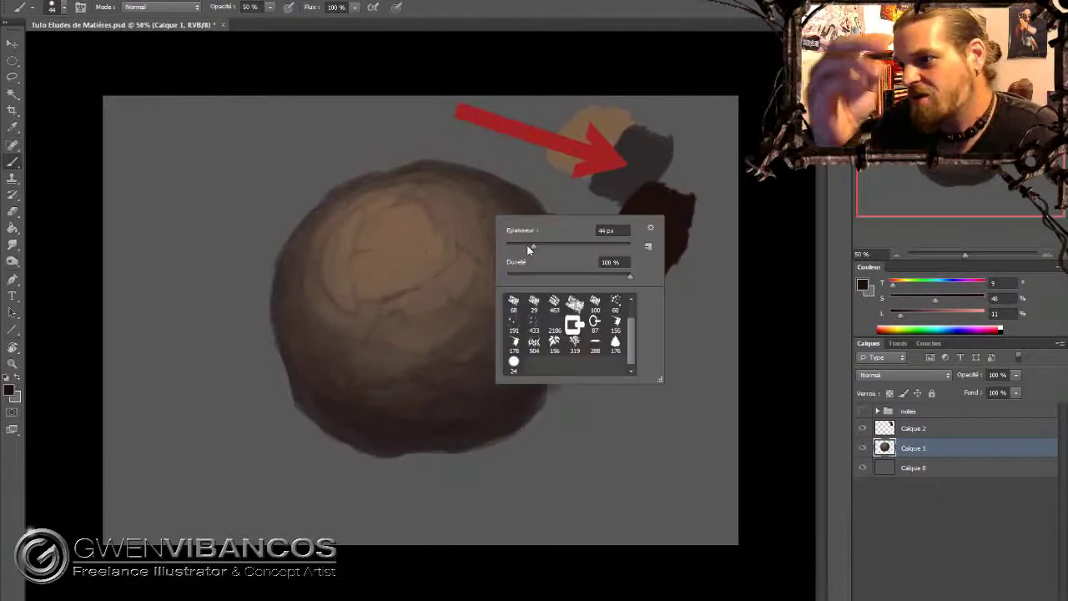
pyautogui.press('Return')
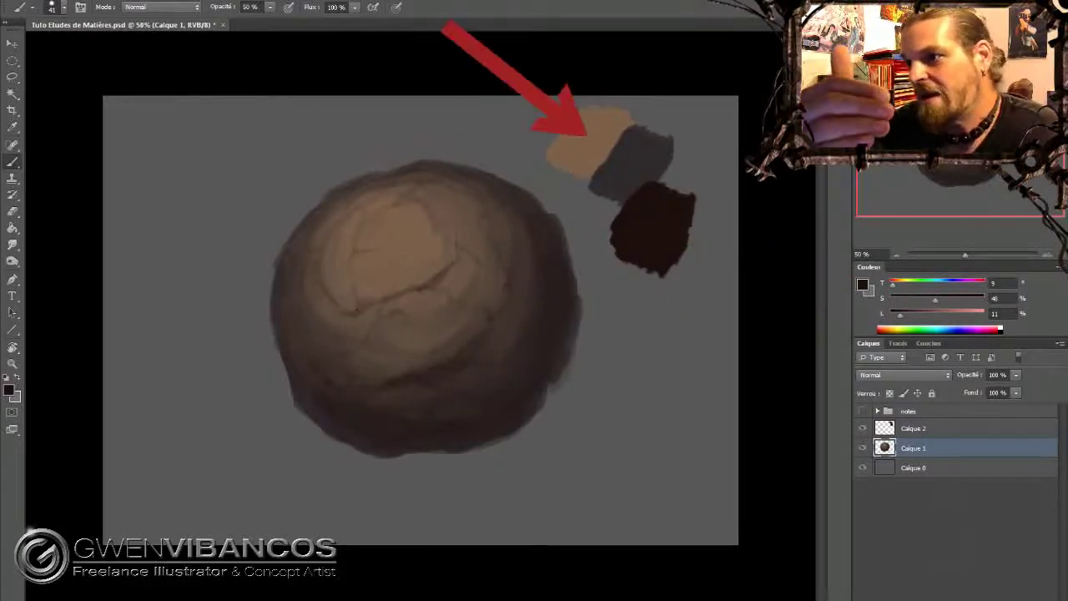
pyautogui.rightClick(327, 263)
pyautogui.press('Return')
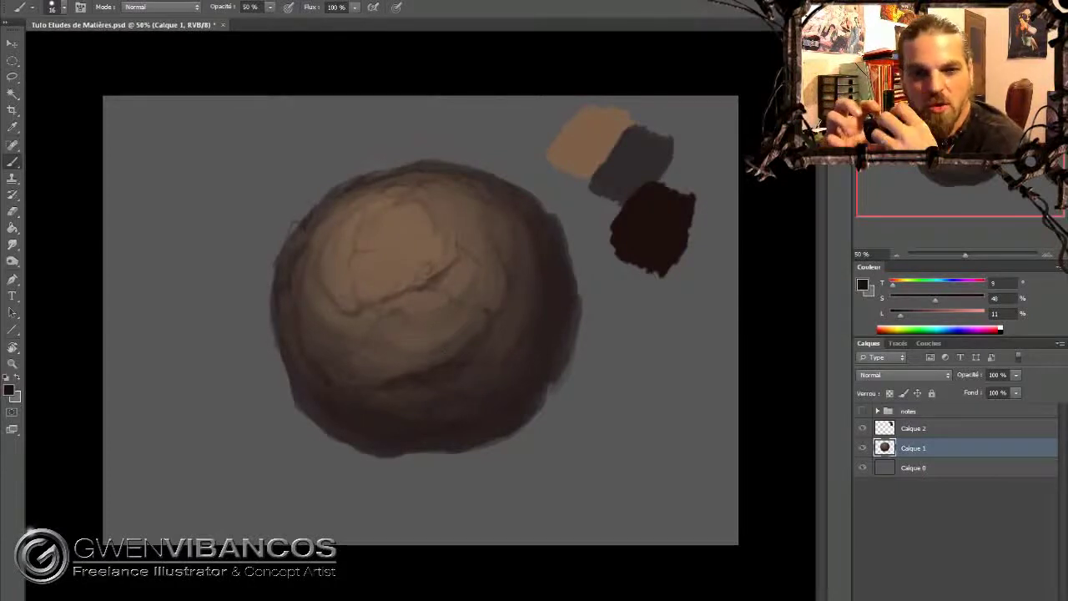
# Step: Continue the dark crack lines with brush sizes 39 and 24
pyautogui.rightClick(498, 346)
pyautogui.write('39')
pyautogui.press('Return')
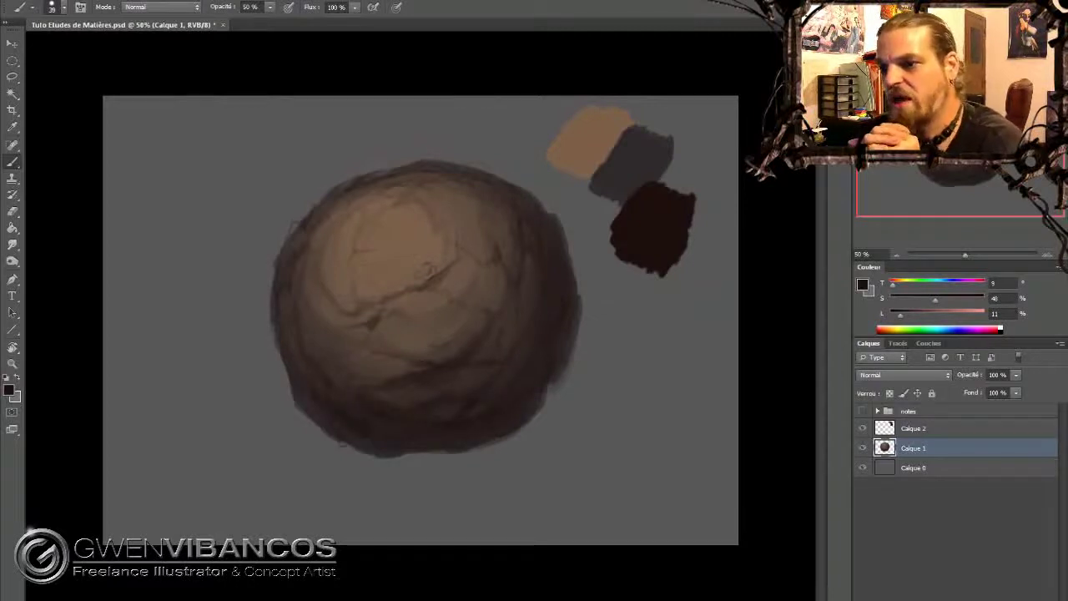
pyautogui.rightClick(556, 388)
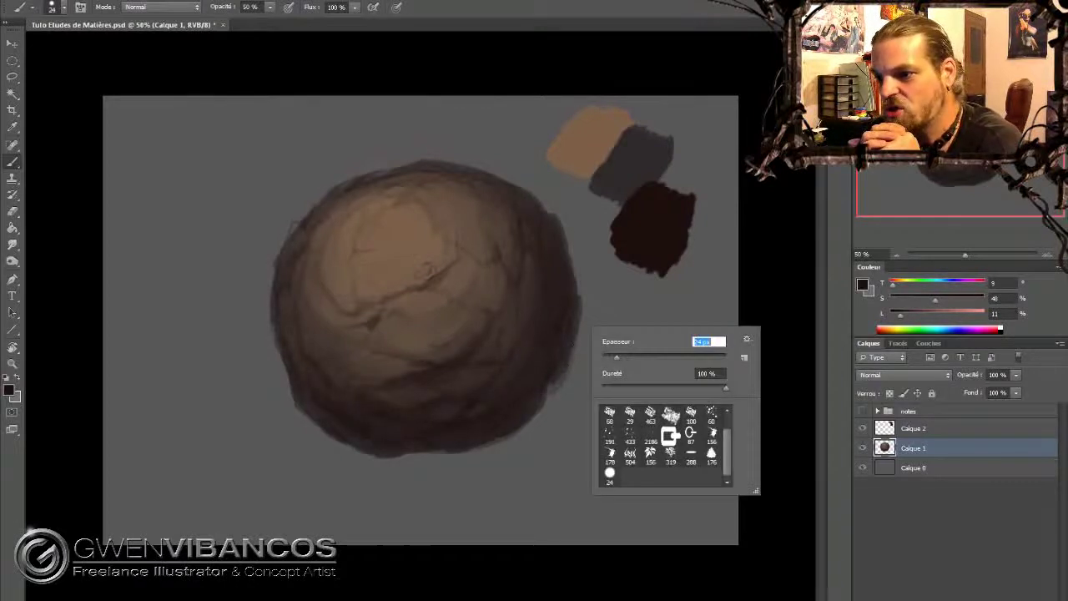
pyautogui.write('24')
pyautogui.press('Return')
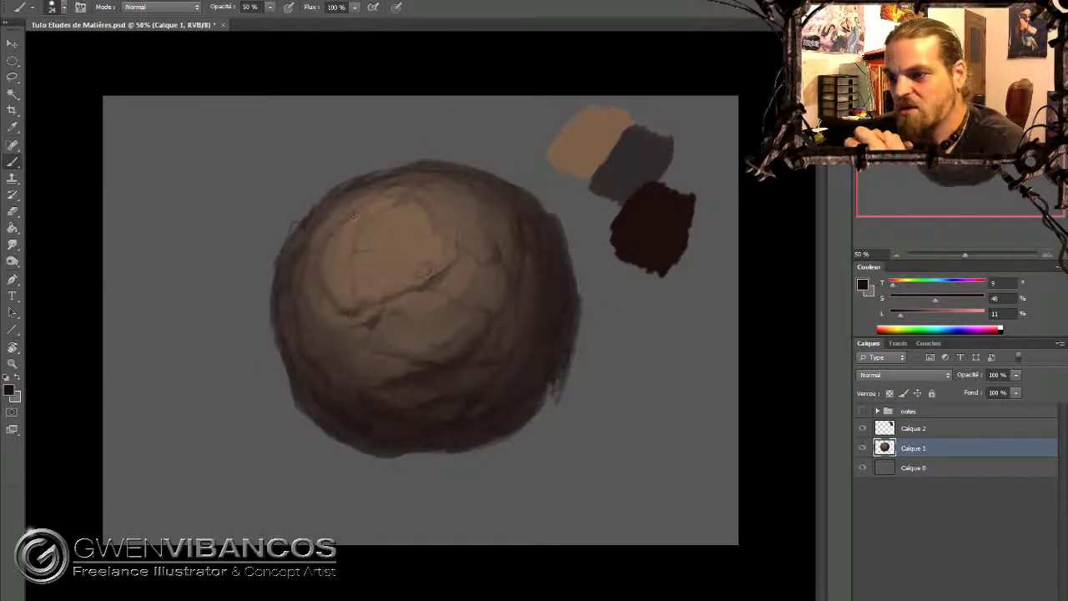
# Step: Paint dark strokes along the sphere's lower edge and dab debris chunks beneath it
pyautogui.moveTo(311, 419)
pyautogui.mouseDown()
pyautogui.moveTo(334, 457)
pyautogui.moveTo(396, 464)
pyautogui.mouseUp()
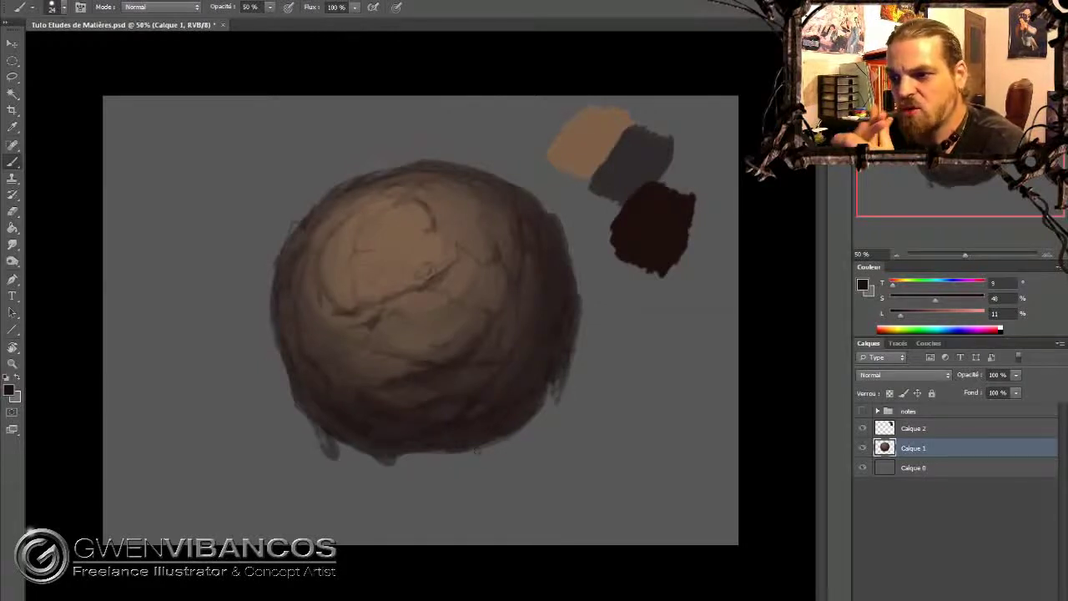
pyautogui.moveTo(479, 450); pyautogui.dragTo(488, 456)
pyautogui.moveTo(554, 438)
pyautogui.mouseDown()
pyautogui.moveTo(526, 498)
pyautogui.moveTo(531, 489)
pyautogui.mouseUp()
pyautogui.moveTo(522, 443); pyautogui.dragTo(511, 459)
pyautogui.moveTo(433, 466); pyautogui.dragTo(430, 476)
pyautogui.moveTo(367, 475); pyautogui.dragTo(381, 489)
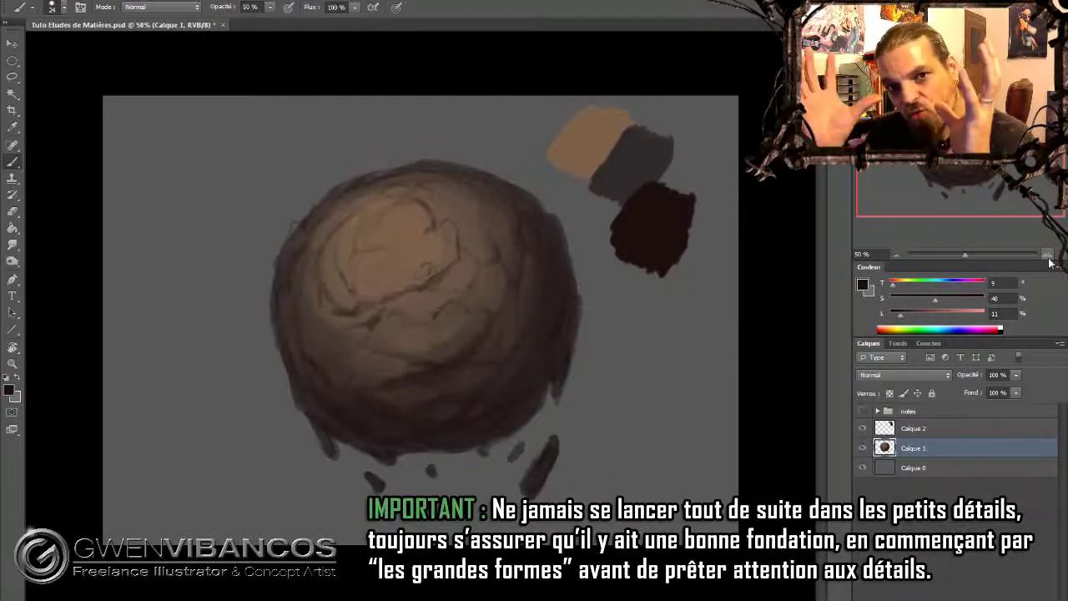
# Step: Zoom in and paint finer cracks with an 11 px brush, then enlarge it to 52
pyautogui.scroll(1, 501, 293)
pyautogui.rightClick(511, 209)
pyautogui.write('11')
pyautogui.press('Return')
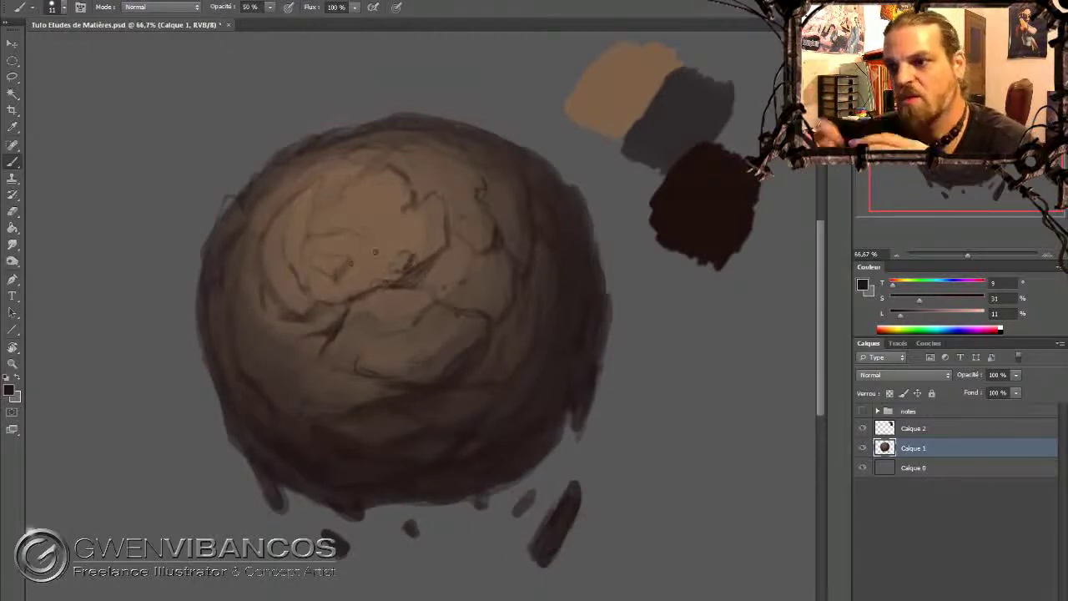
pyautogui.press(']')
pyautogui.press(']')
pyautogui.press(']')
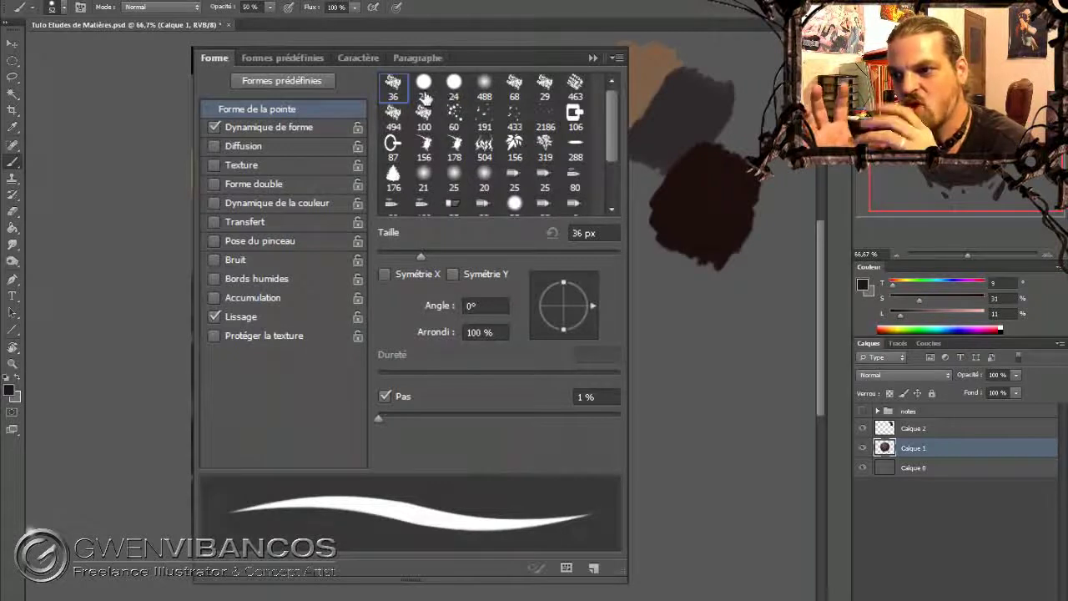
# Step: Choose the 36 px brush tip and enable Transfert with Pen Pressure controlling opacity
pyautogui.click(424, 88)
pyautogui.click(454, 85)
pyautogui.click(485, 86)
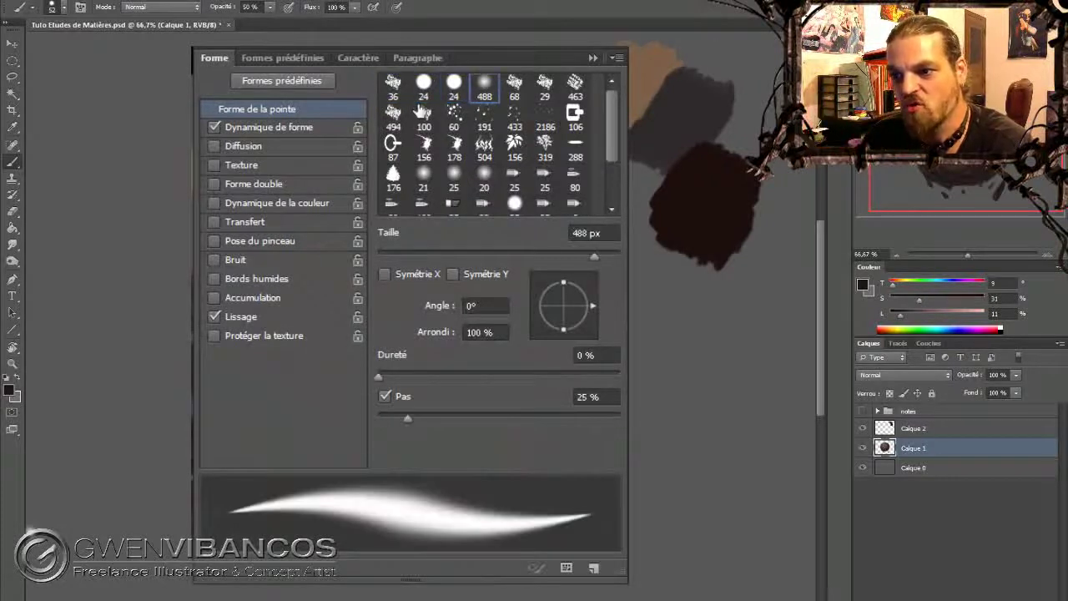
pyautogui.click(393, 86)
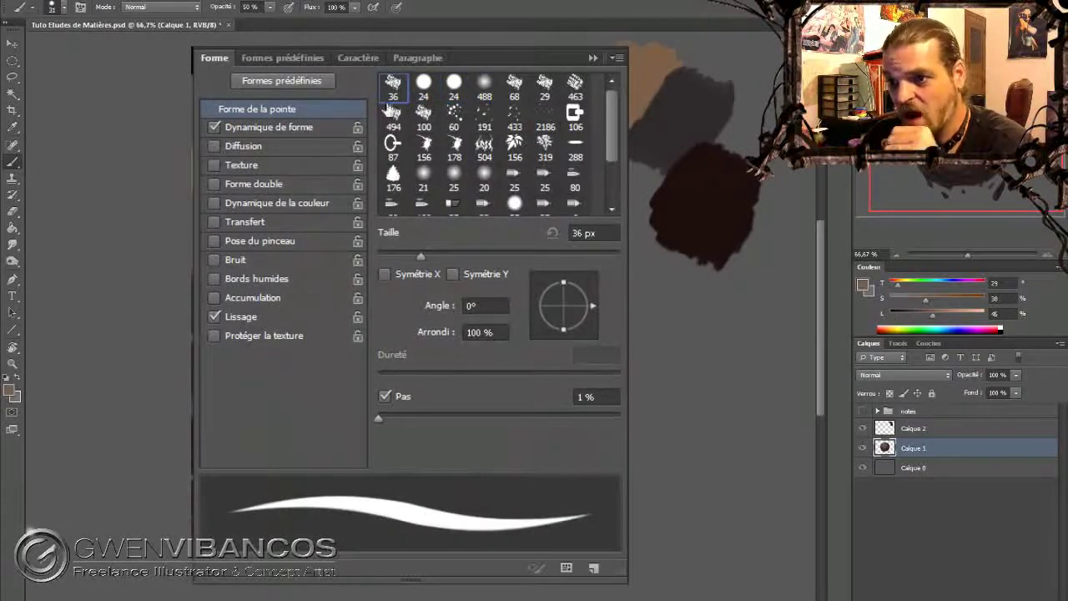
pyautogui.click(216, 221)
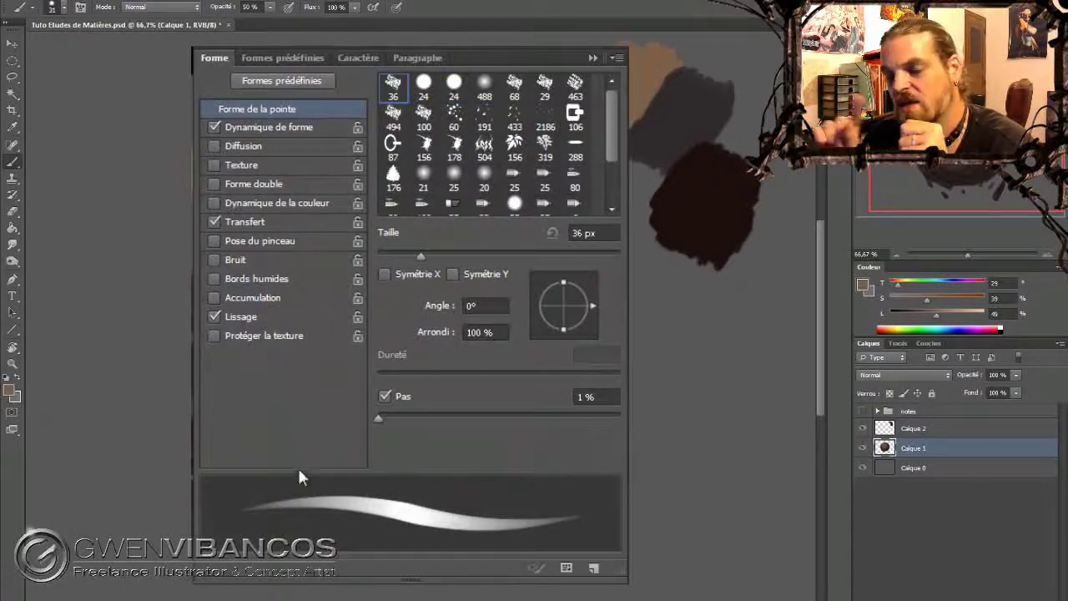
pyautogui.click(284, 217)
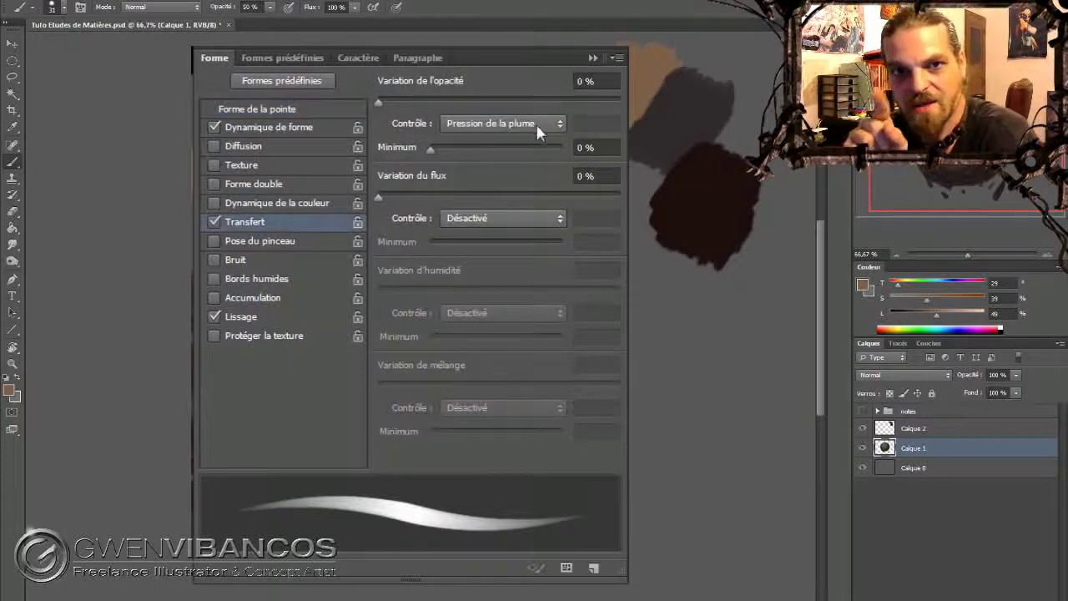
pyautogui.click(512, 125)
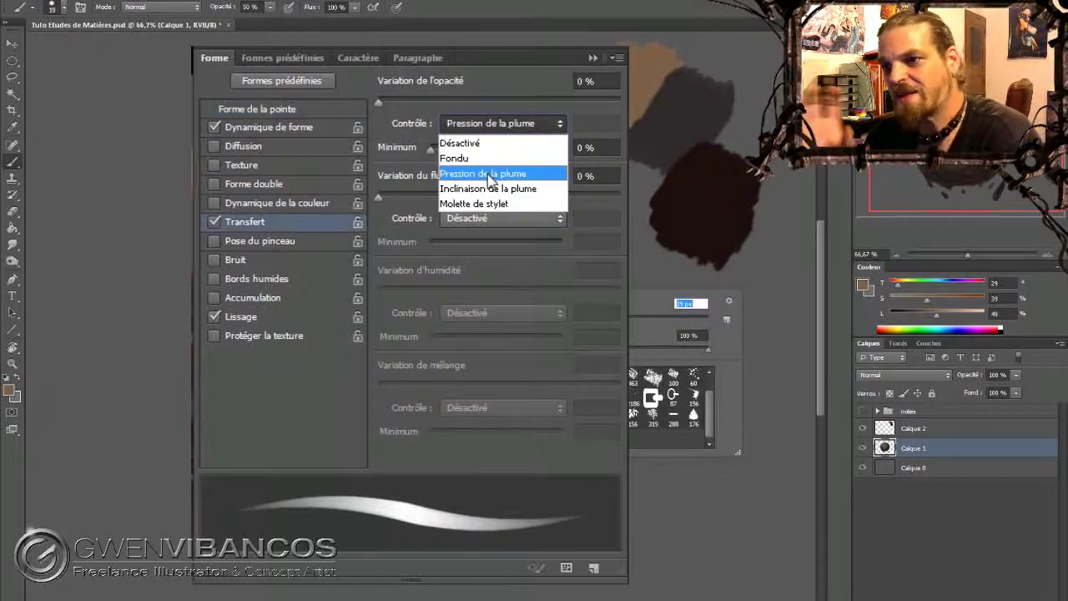
pyautogui.click(492, 172)
pyautogui.moveTo(380, 101); pyautogui.dragTo(378, 101)
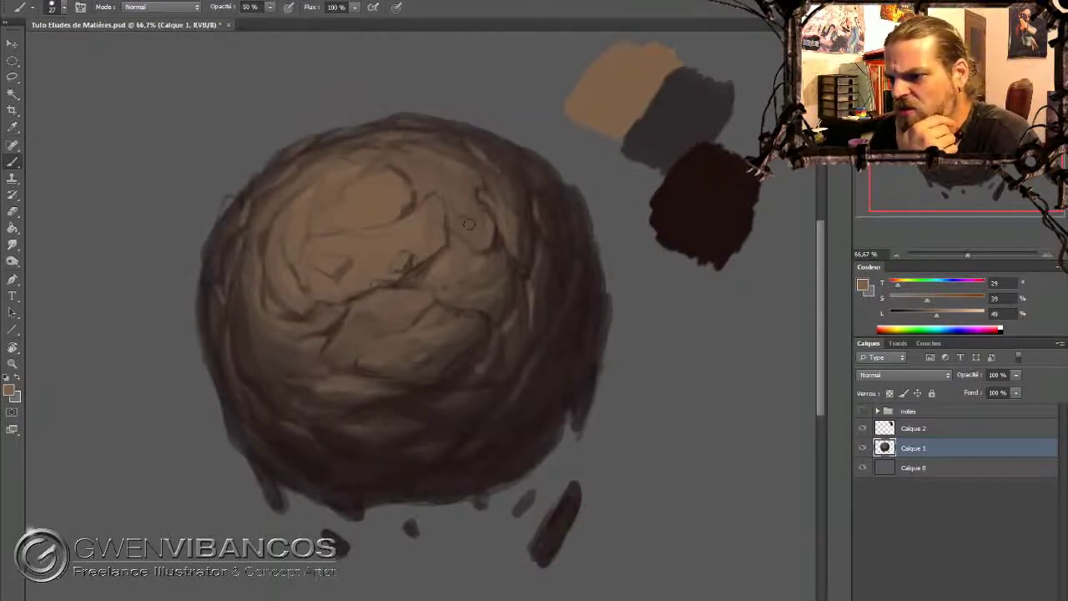
# Step: Paint thin dark brown cracks at brush sizes 22 and 14, then zoom out to 50%
pyautogui.rightClick(443, 284)
pyautogui.press('Escape')
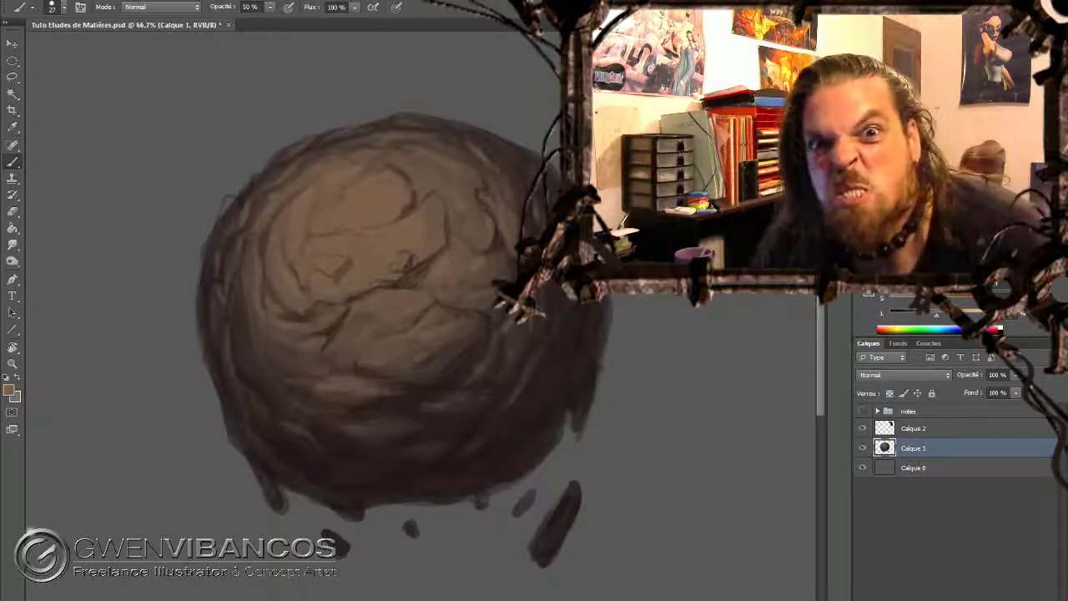
pyautogui.rightClick(534, 167)
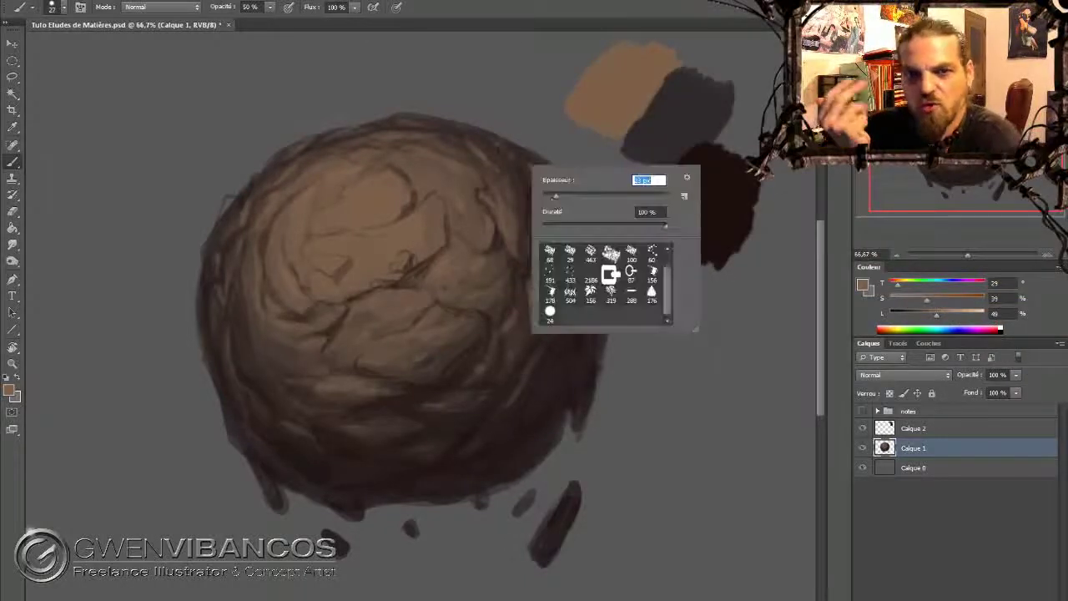
pyautogui.press('Return')
pyautogui.keyDown('alt'); pyautogui.click(719, 214); pyautogui.keyUp('alt')
pyautogui.rightClick(512, 371)
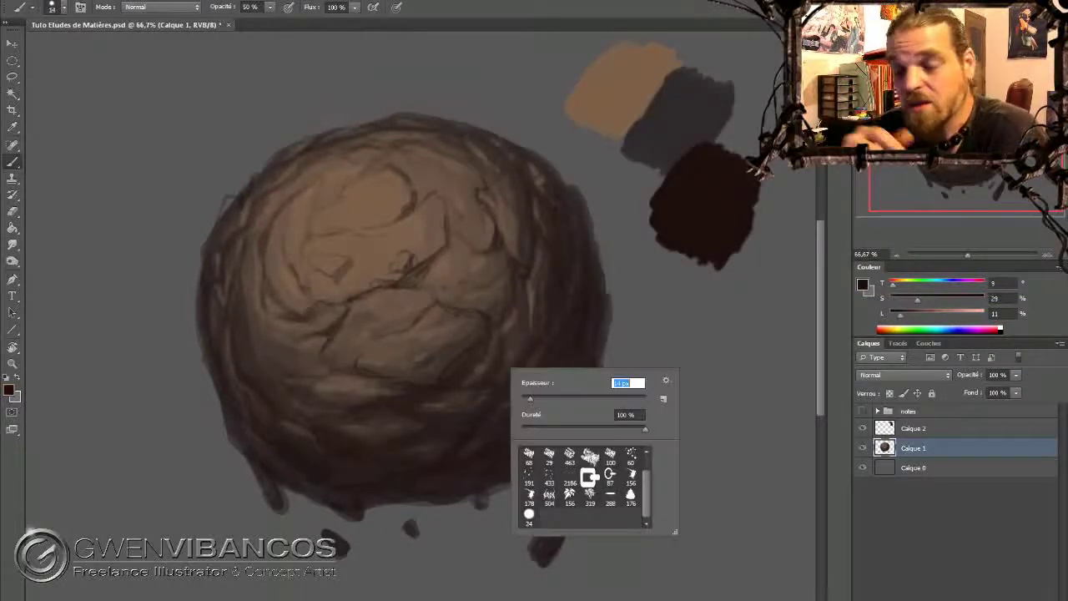
pyautogui.press('Return')
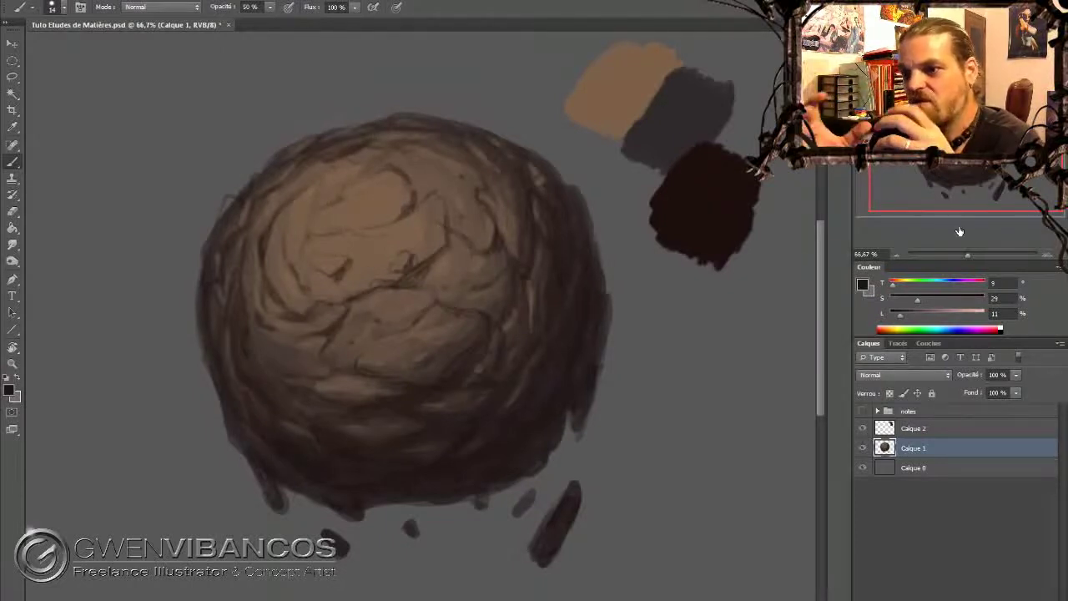
pyautogui.hotkey('ctrl', '-')
# Step: Add a new layer, Calque 3, set to the Densité couleur - blend mode
pyautogui.hotkey('ctrl', 'shift', 'alt', 'n')
pyautogui.click(901, 375)
pyautogui.click(893, 210)
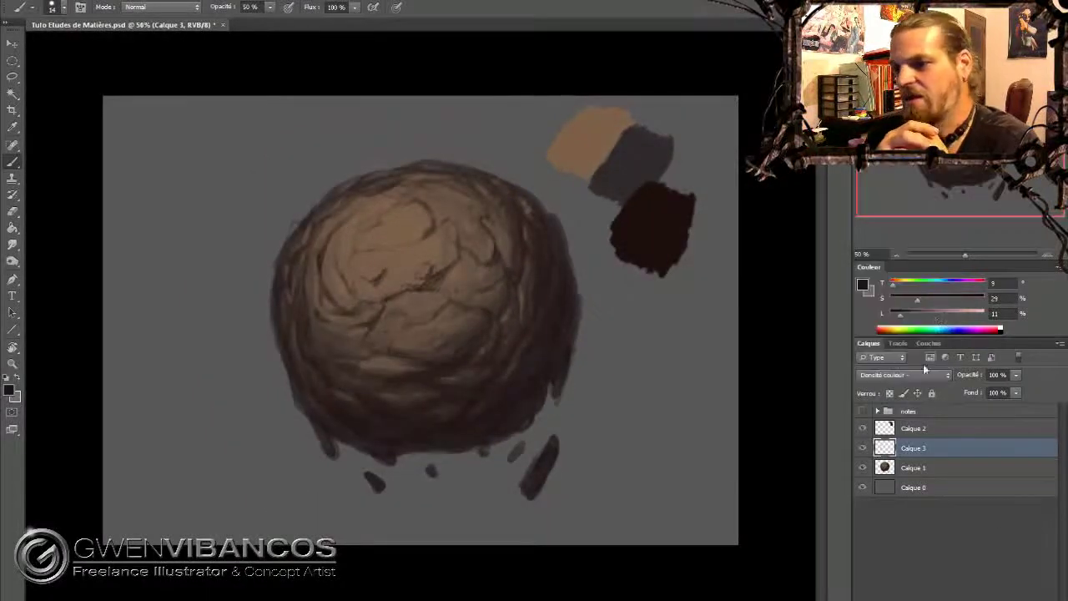
# Step: Glaze warm light-tan strokes at 10% opacity with a large soft brush over the sphere's top
pyautogui.rightClick(458, 219)
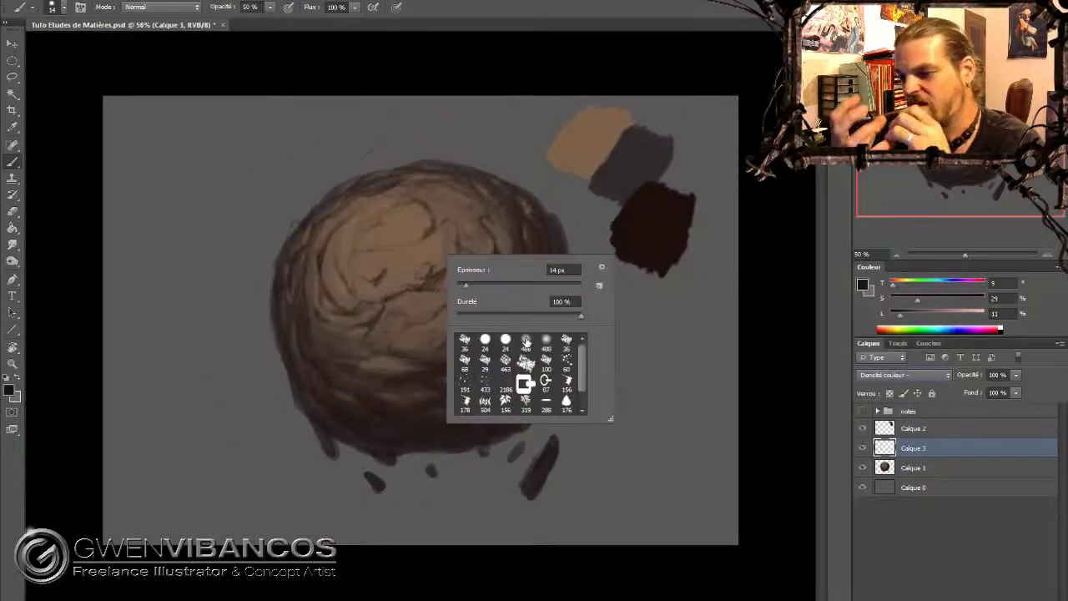
pyautogui.moveTo(480, 283); pyautogui.dragTo(576, 284)
pyautogui.press('Return')
pyautogui.press('1')
pyautogui.keyDown('alt'); pyautogui.click(406, 229); pyautogui.keyUp('alt')
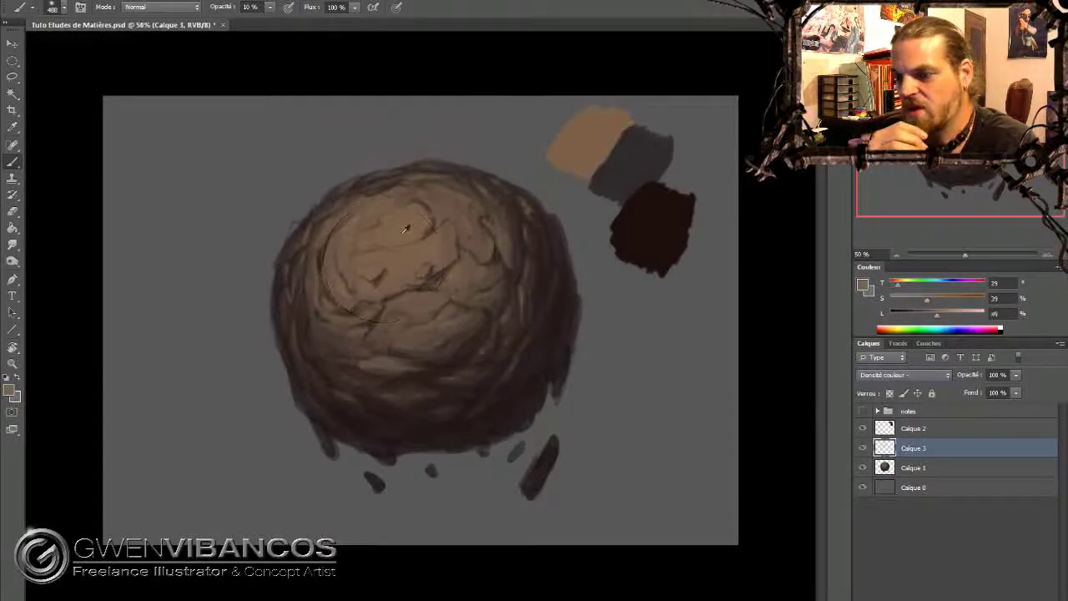
pyautogui.moveTo(901, 298); pyautogui.dragTo(927, 298)
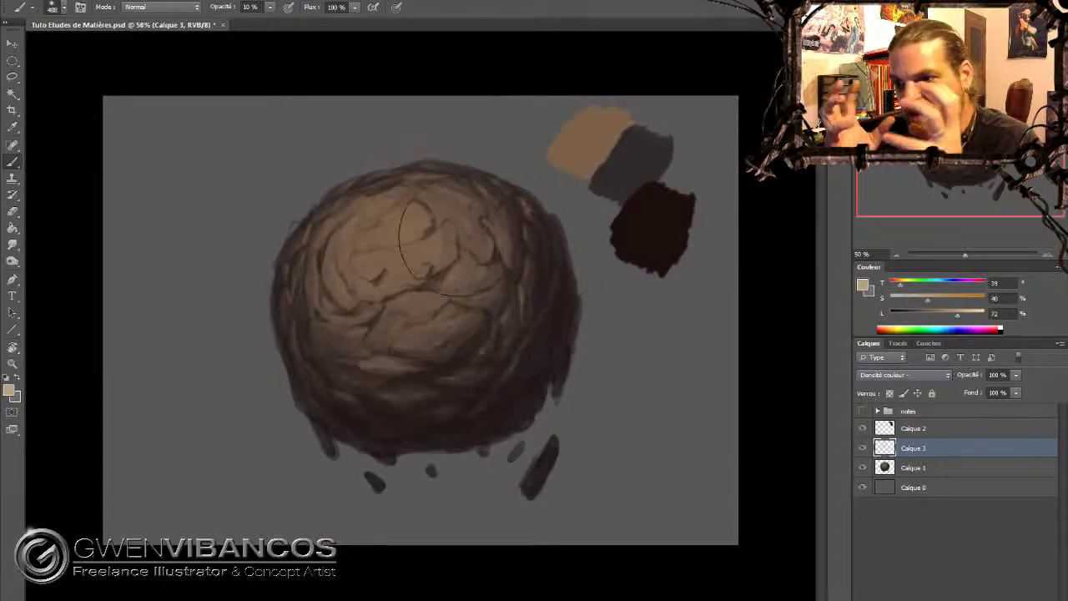
pyautogui.moveTo(367, 217); pyautogui.dragTo(467, 284)
pyautogui.moveTo(317, 334); pyautogui.dragTo(421, 280)
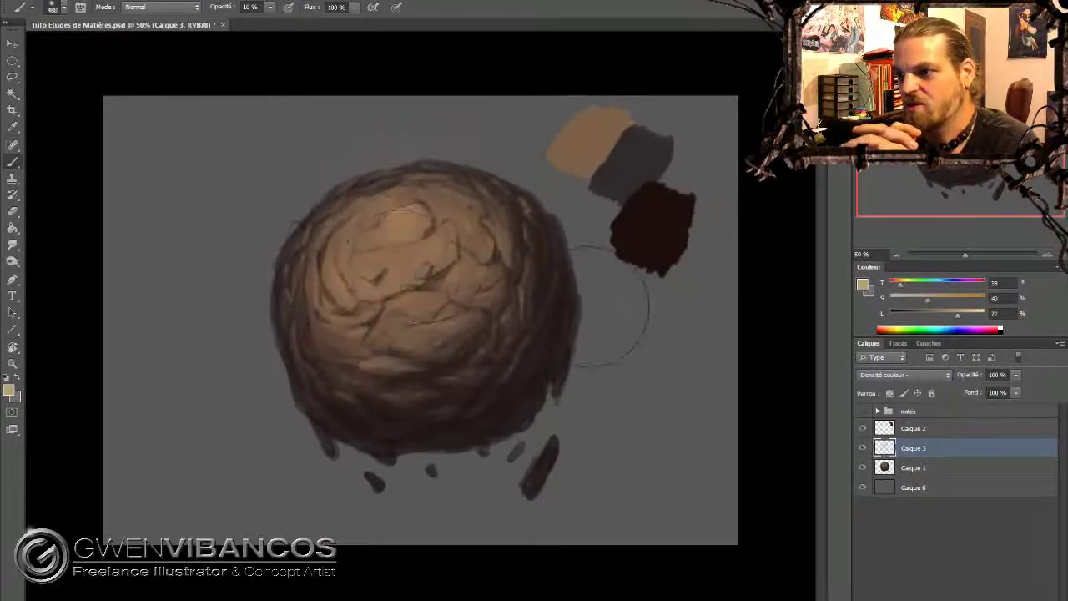
pyautogui.moveTo(467, 234); pyautogui.dragTo(422, 316)
# Step: On a new layer, dab a cyan swatch and paint a thin rim light on the sphere's right edge
pyautogui.hotkey('ctrl', '+')
pyautogui.hotkey('ctrl', 'shift', 'alt', 'n')
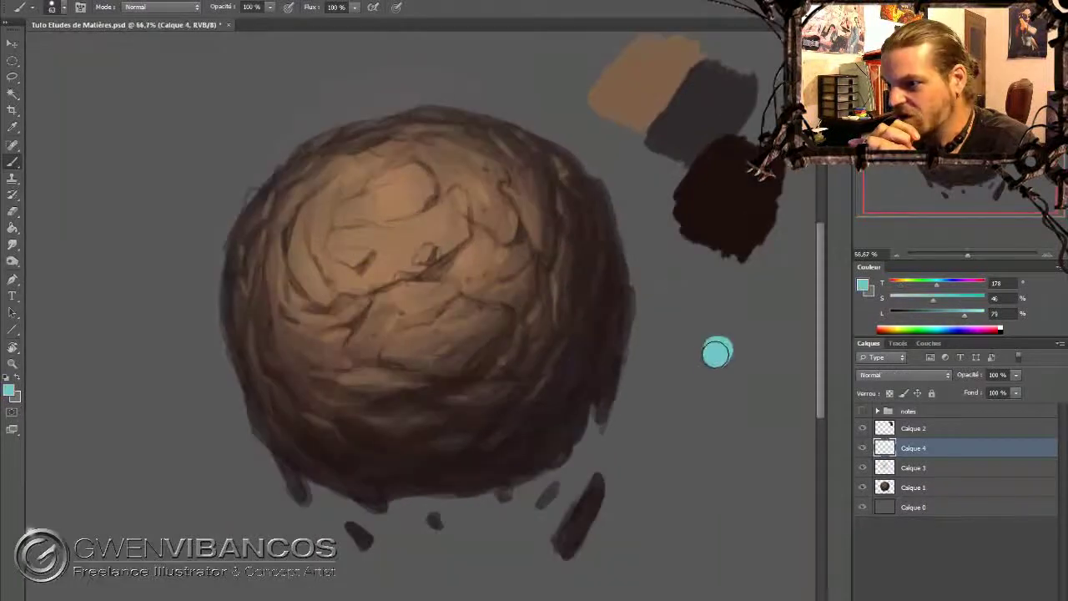
pyautogui.press('5')
pyautogui.rightClick(640, 261)
pyautogui.click(718, 353)
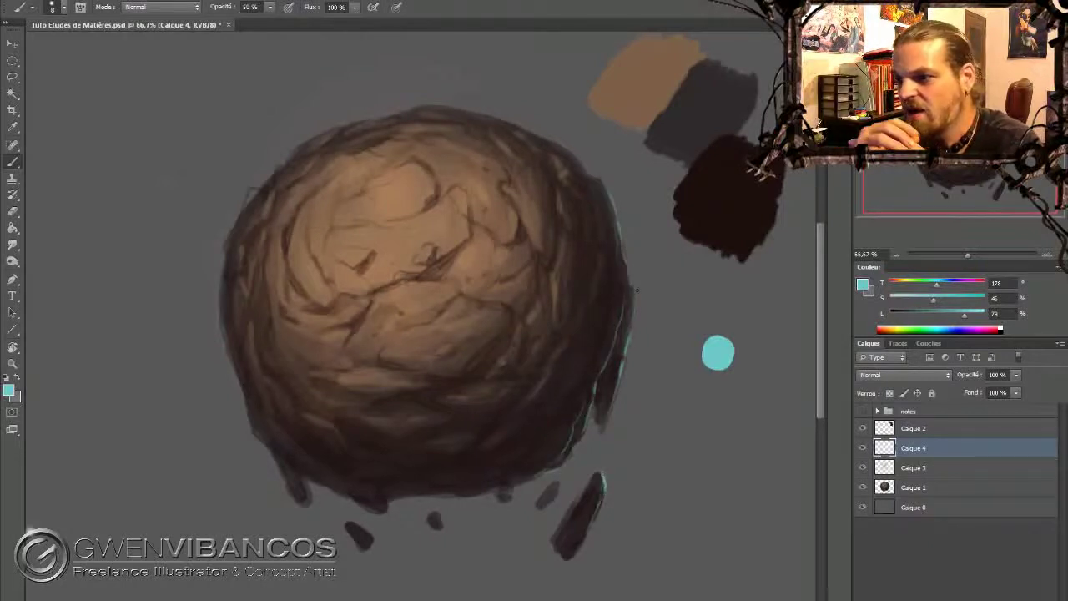
pyautogui.moveTo(624, 313); pyautogui.dragTo(613, 359)
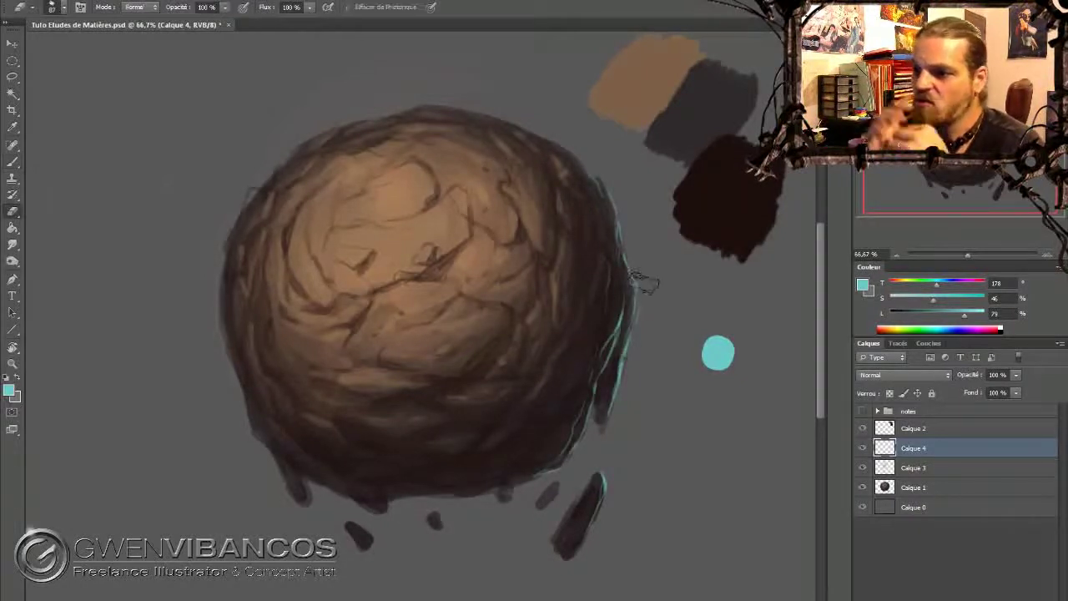
# Step: Set the brush to 14 px and re-pick cyan from the reference dab
pyautogui.rightClick(614, 307)
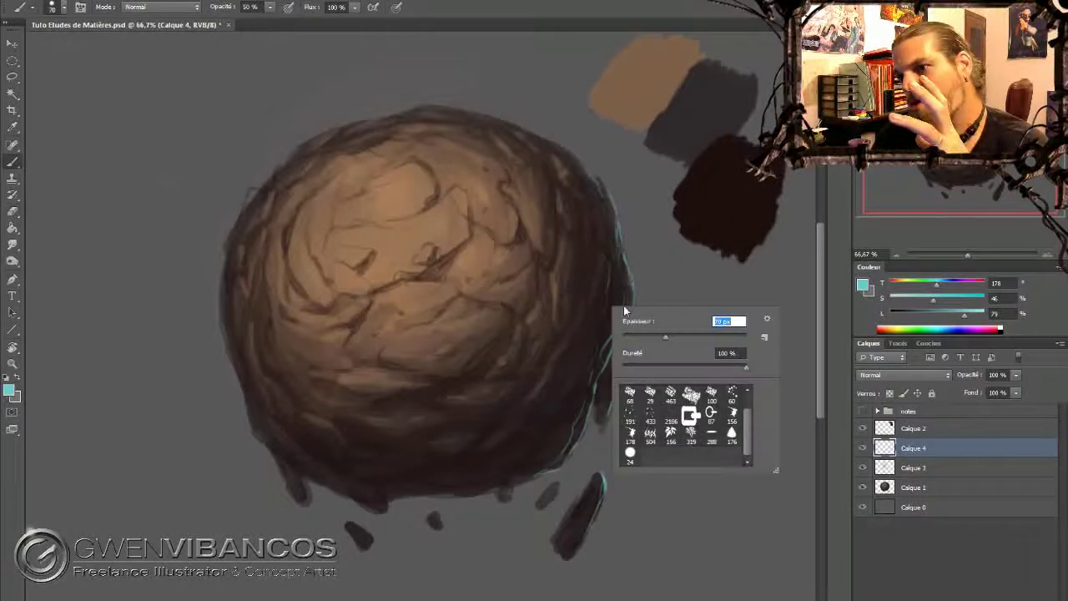
pyautogui.rightClick(635, 347)
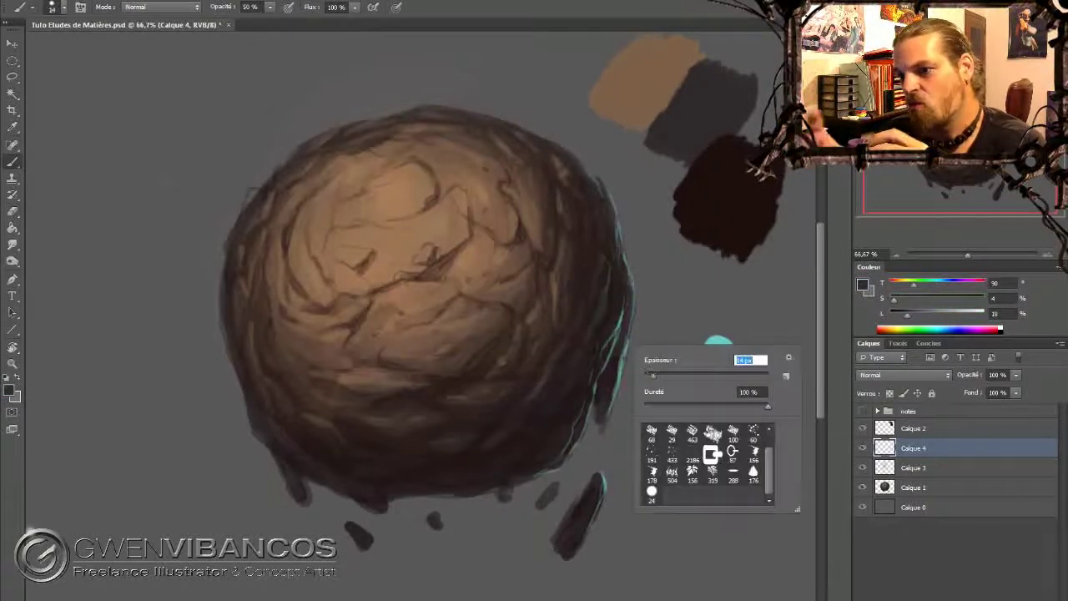
pyautogui.write('14')
pyautogui.press('Return')
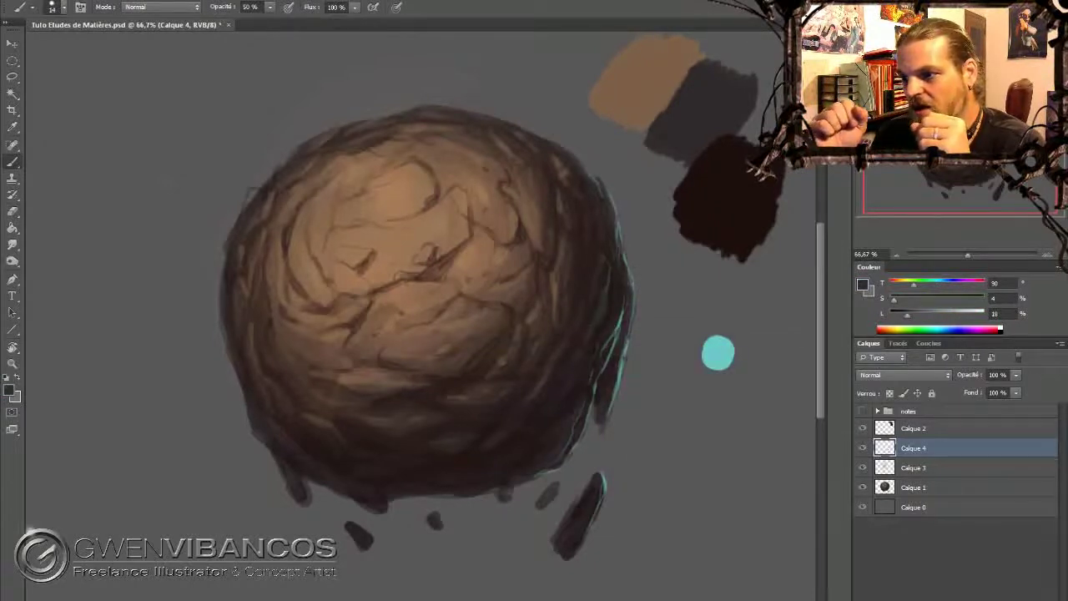
pyautogui.moveTo(908, 315); pyautogui.dragTo(915, 316)
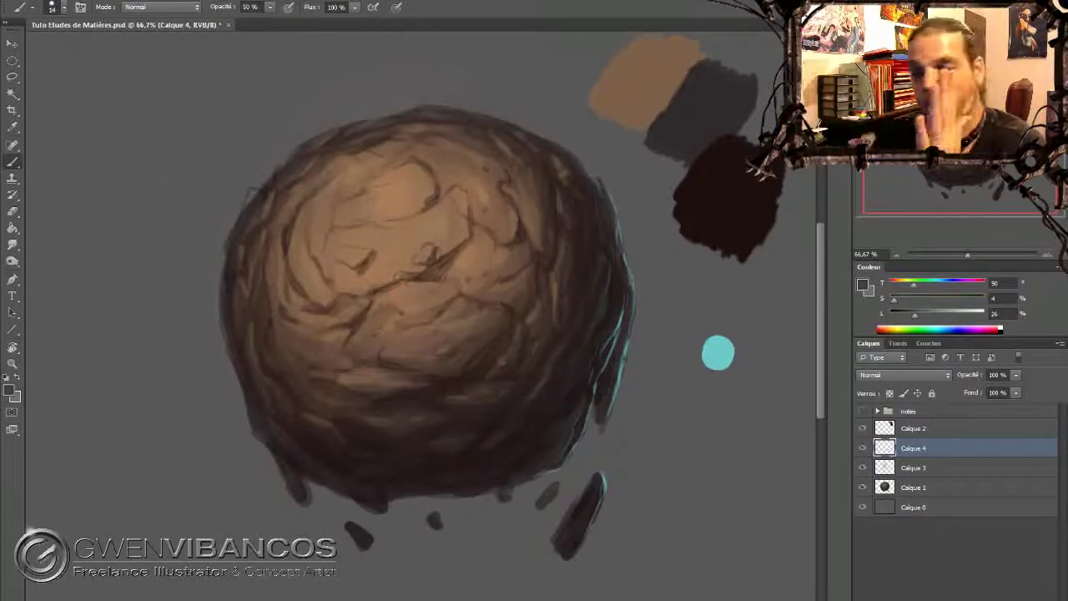
pyautogui.keyDown('alt'); pyautogui.click(717, 354); pyautogui.keyUp('alt')
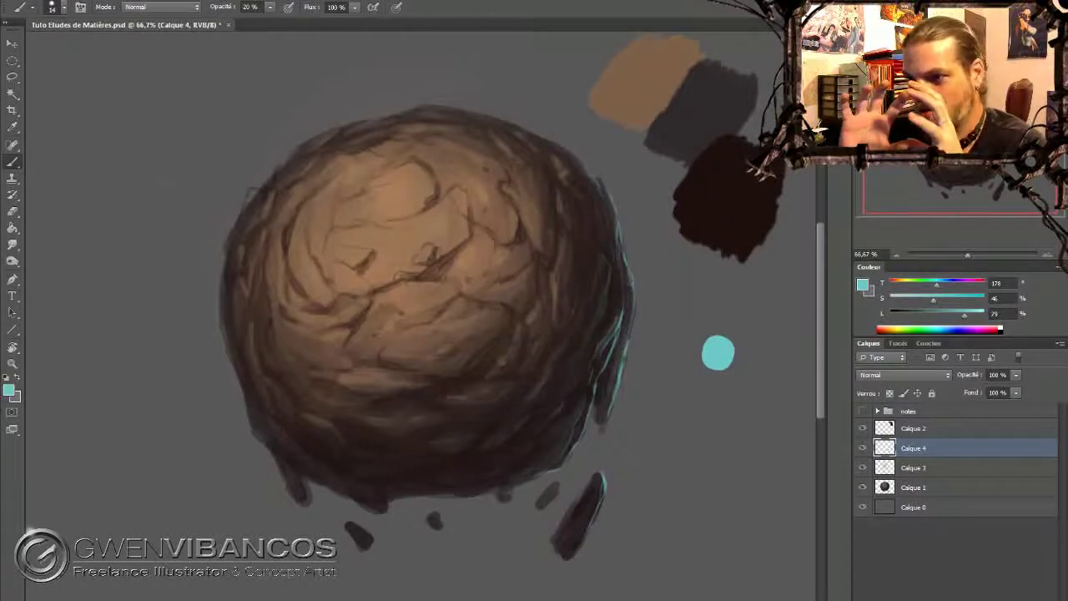
# Step: Strengthen the teal rim light with an 11 px brush, then load a very dark brown
pyautogui.rightClick(606, 342)
pyautogui.doubleClick(659, 450)
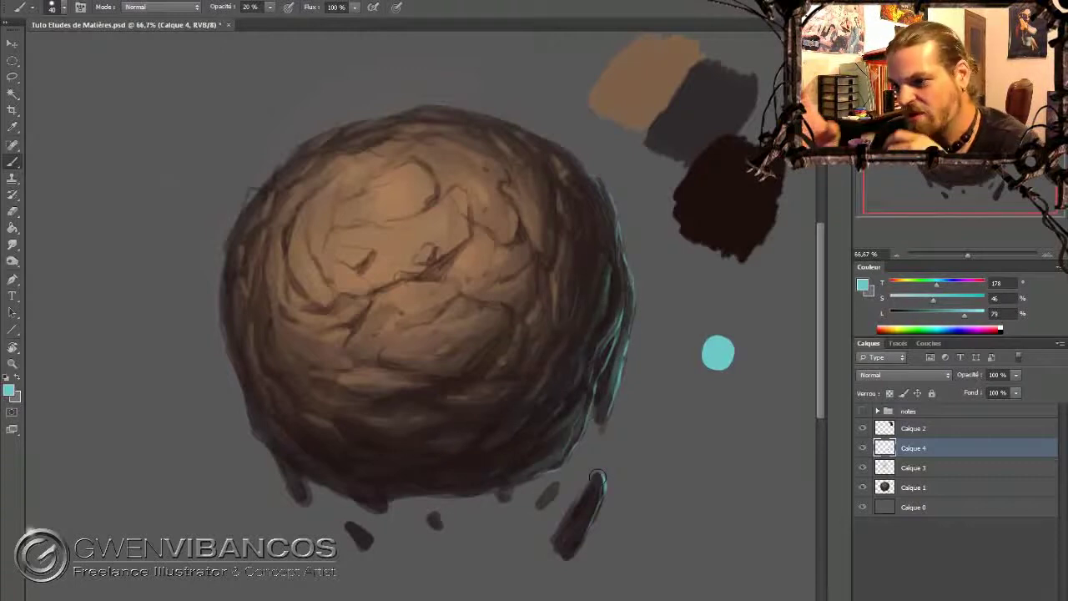
pyautogui.rightClick(551, 487)
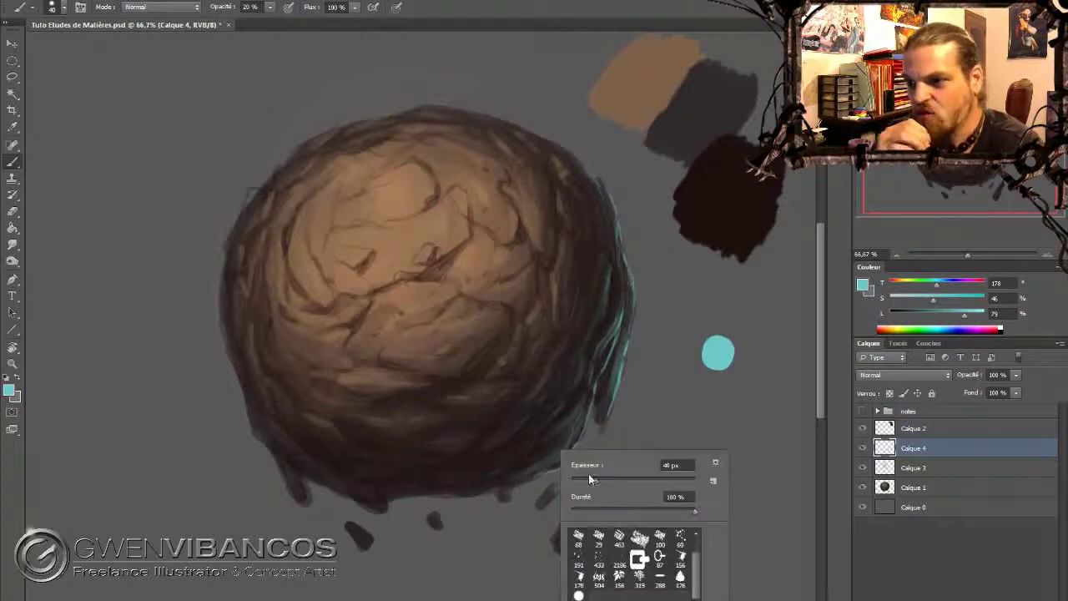
pyautogui.moveTo(595, 480); pyautogui.dragTo(584, 480)
pyautogui.press('Return')
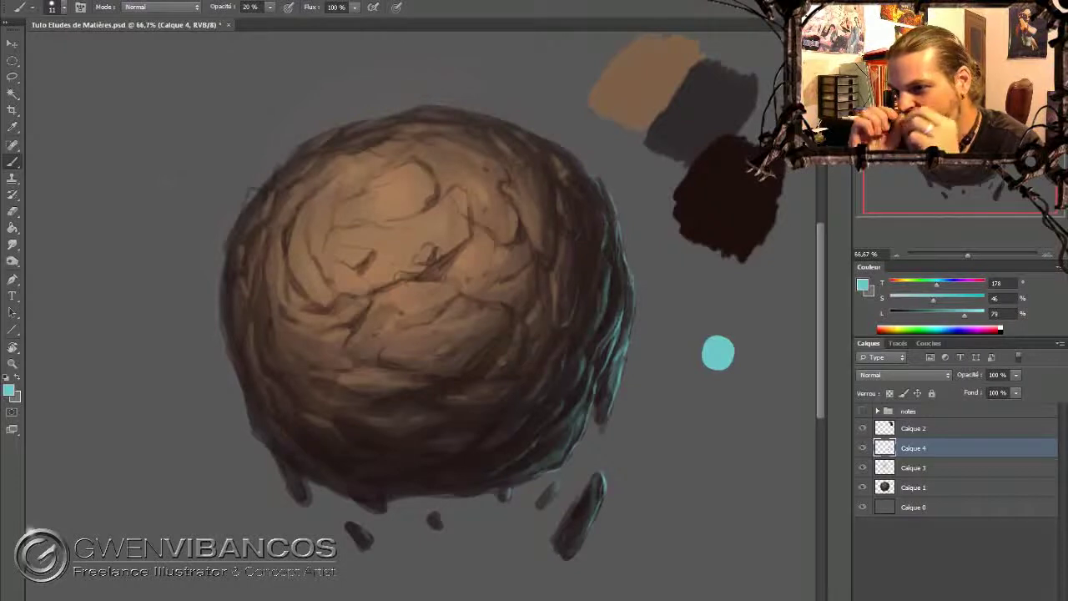
pyautogui.moveTo(626, 342)
pyautogui.mouseDown()
pyautogui.moveTo(623, 350)
pyautogui.moveTo(622, 264)
pyautogui.mouseUp()
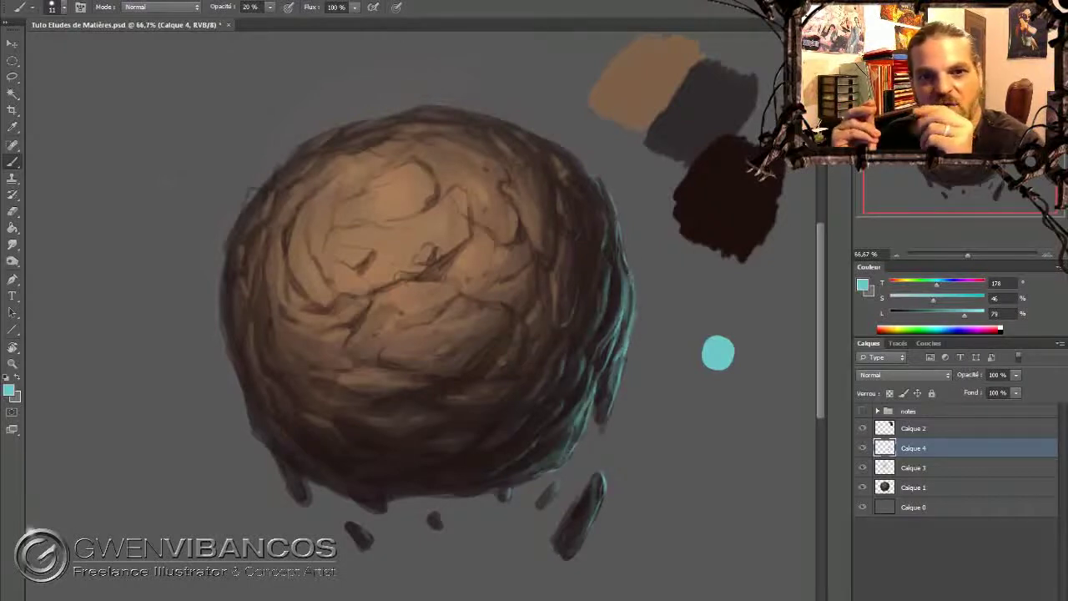
pyautogui.keyDown('alt'); pyautogui.click(724, 200); pyautogui.keyUp('alt')
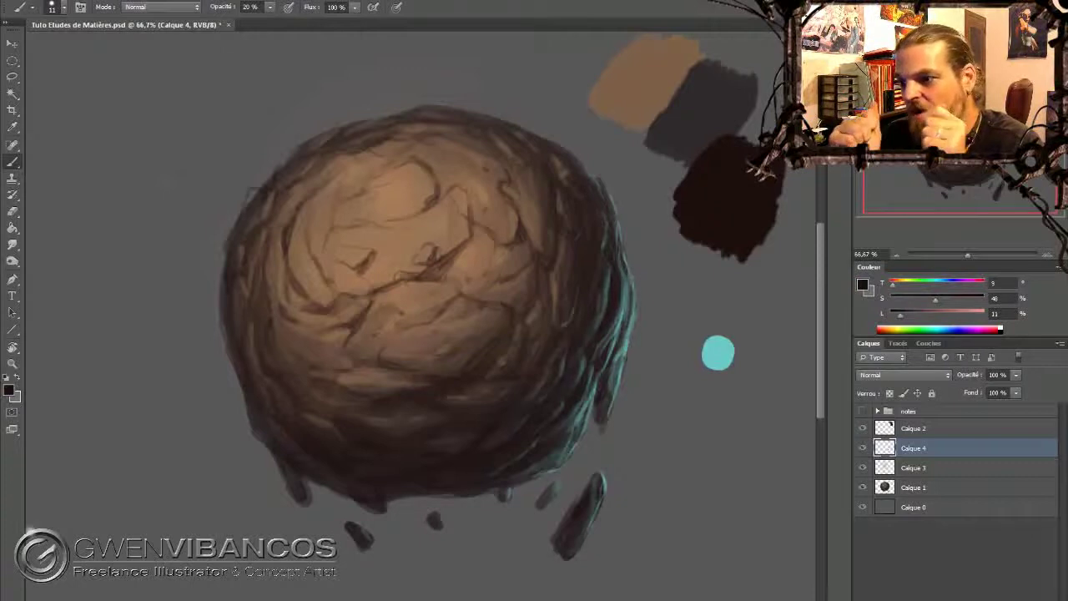
pyautogui.press('x')
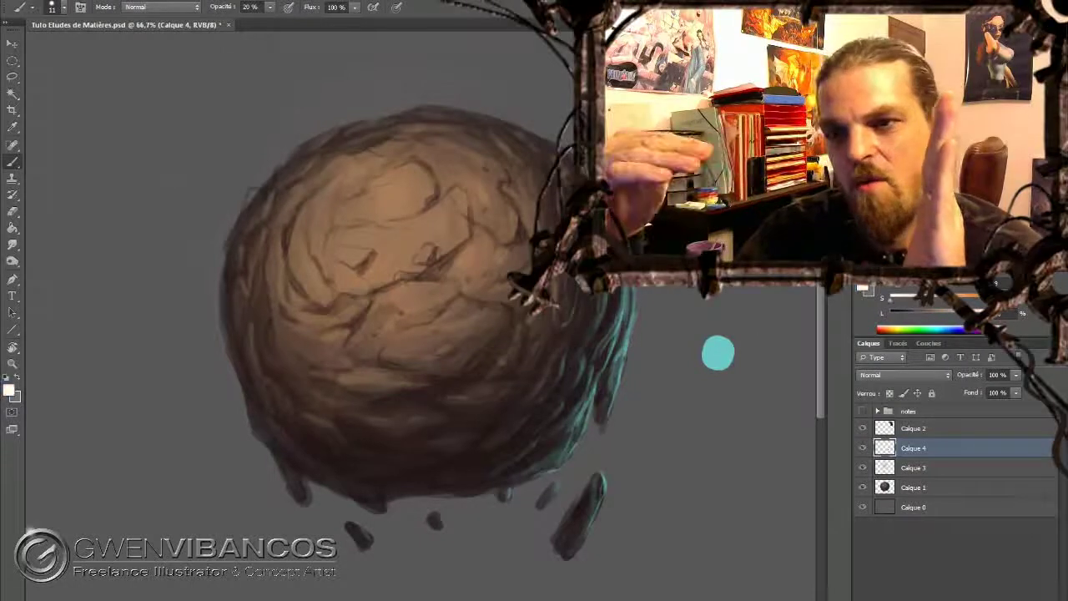
pyautogui.click(863, 448)
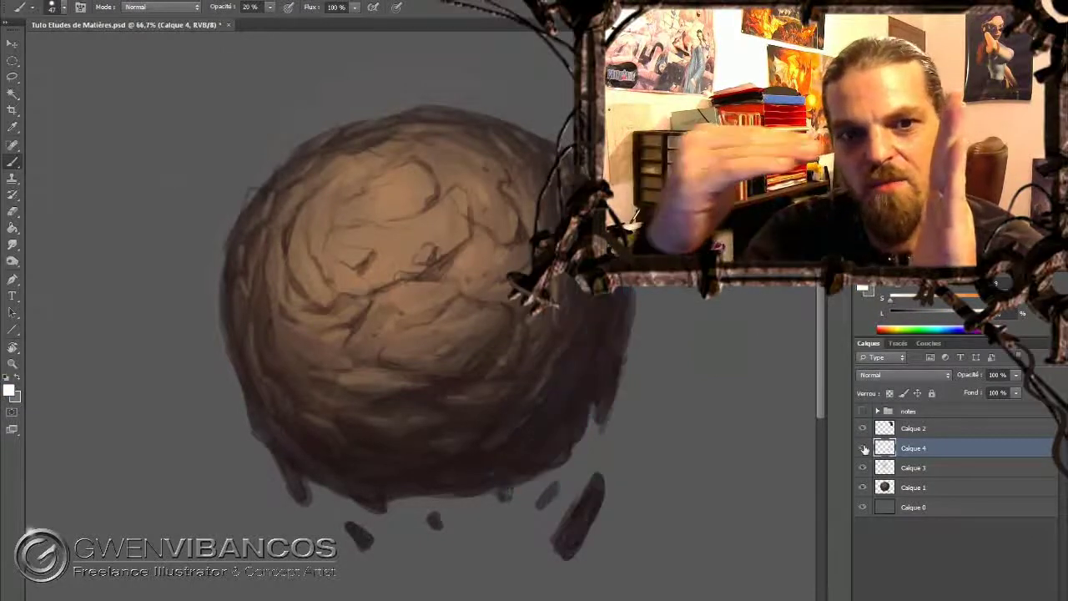
pyautogui.click(863, 449)
pyautogui.click(914, 428)
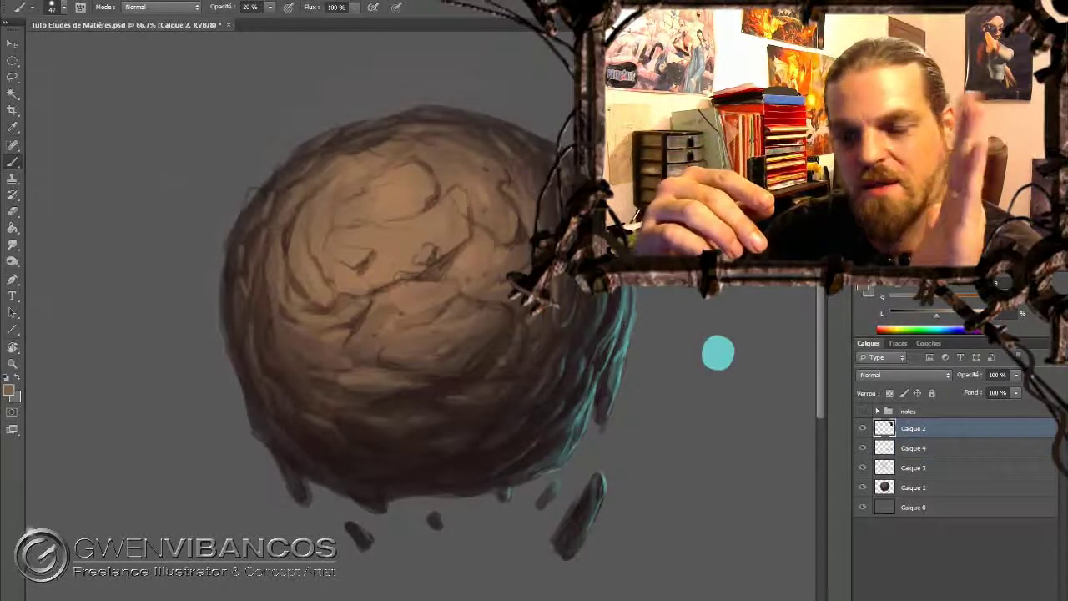
pyautogui.click(914, 487)
pyautogui.press('v')
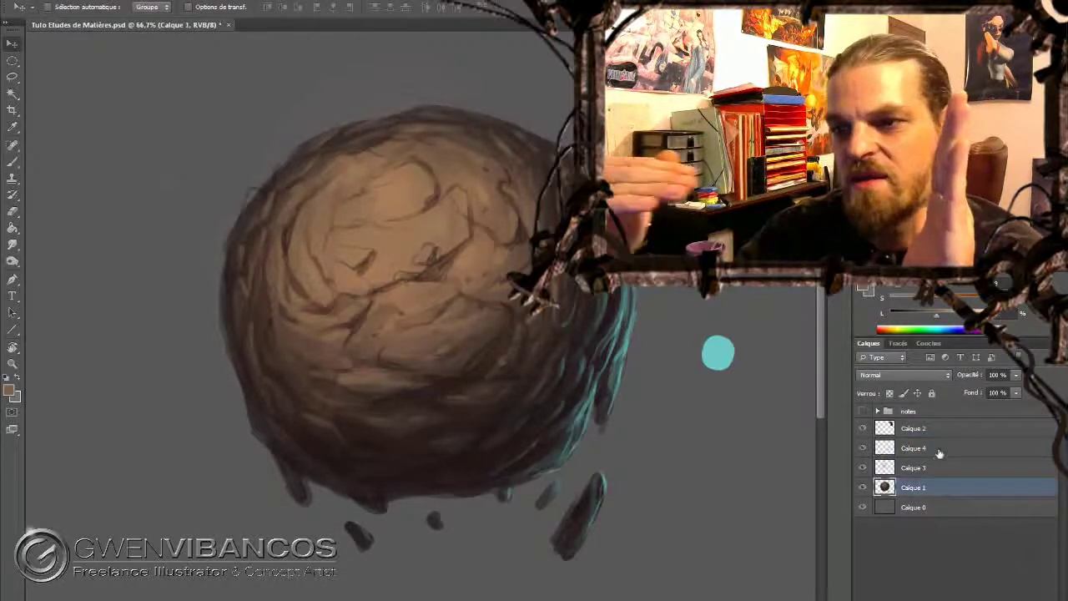
pyautogui.click(939, 451)
pyautogui.press('b')
pyautogui.rightClick(459, 194)
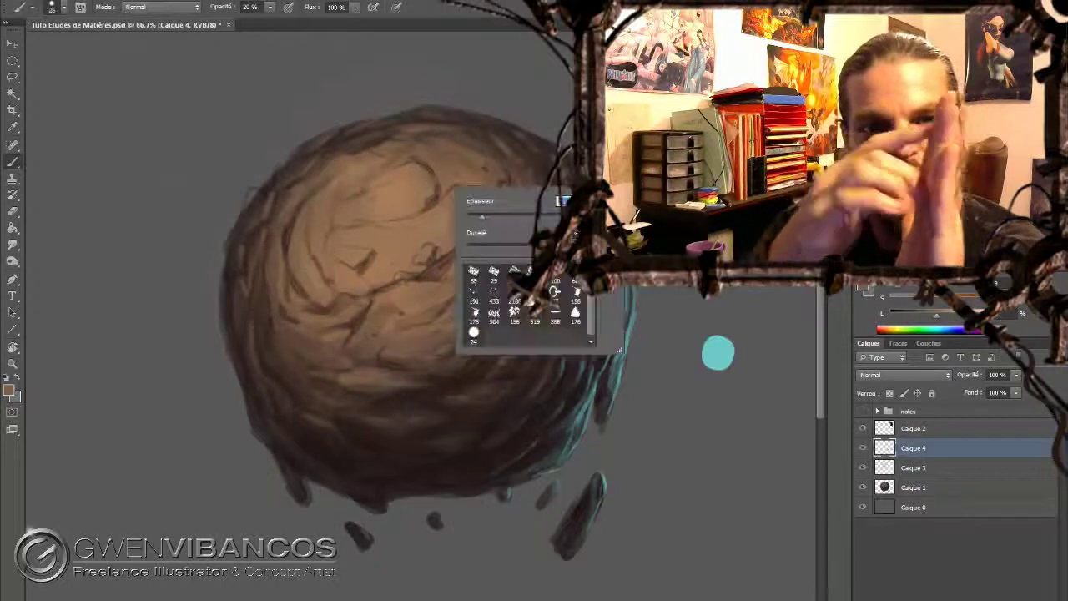
pyautogui.press('Escape')
pyautogui.press('8')
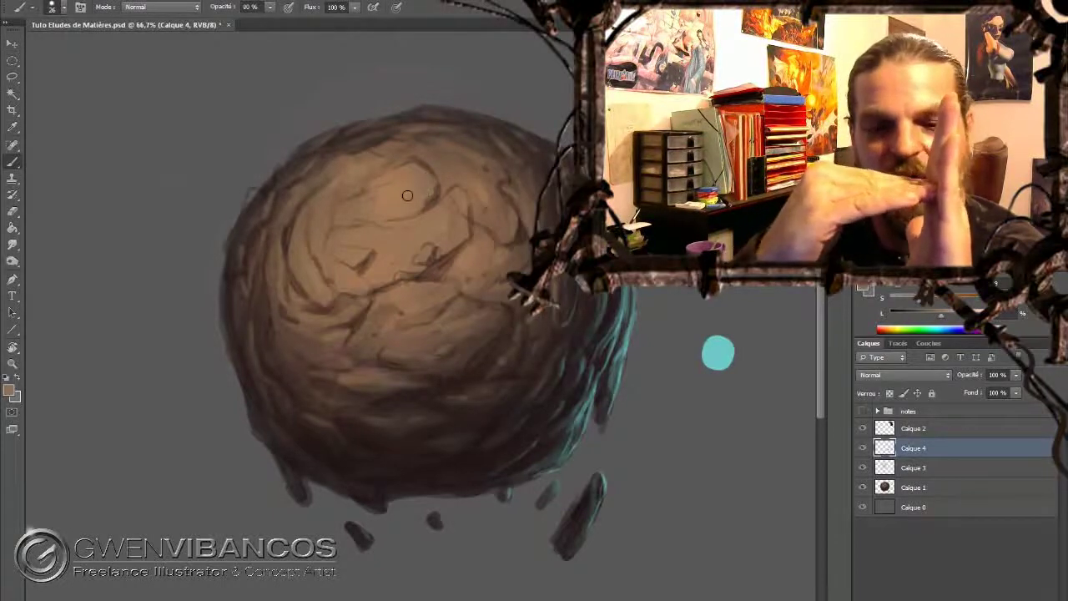
# Step: Paint light tan highlights on the upper sphere at 50% opacity, ending with a 26 px brush
pyautogui.click(949, 318)
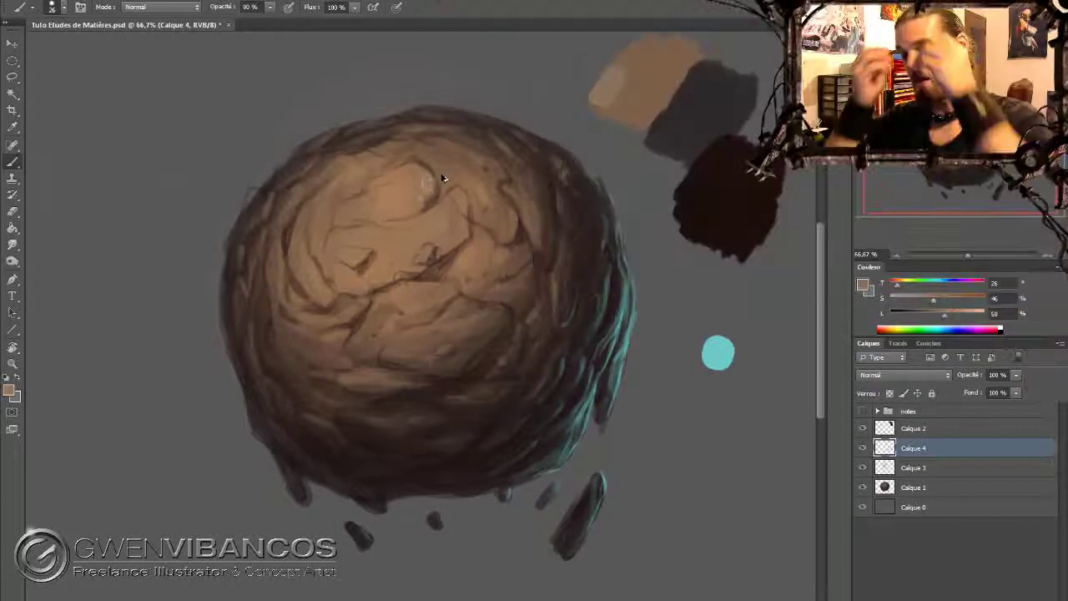
pyautogui.moveTo(427, 189); pyautogui.dragTo(420, 174)
pyautogui.press('5')
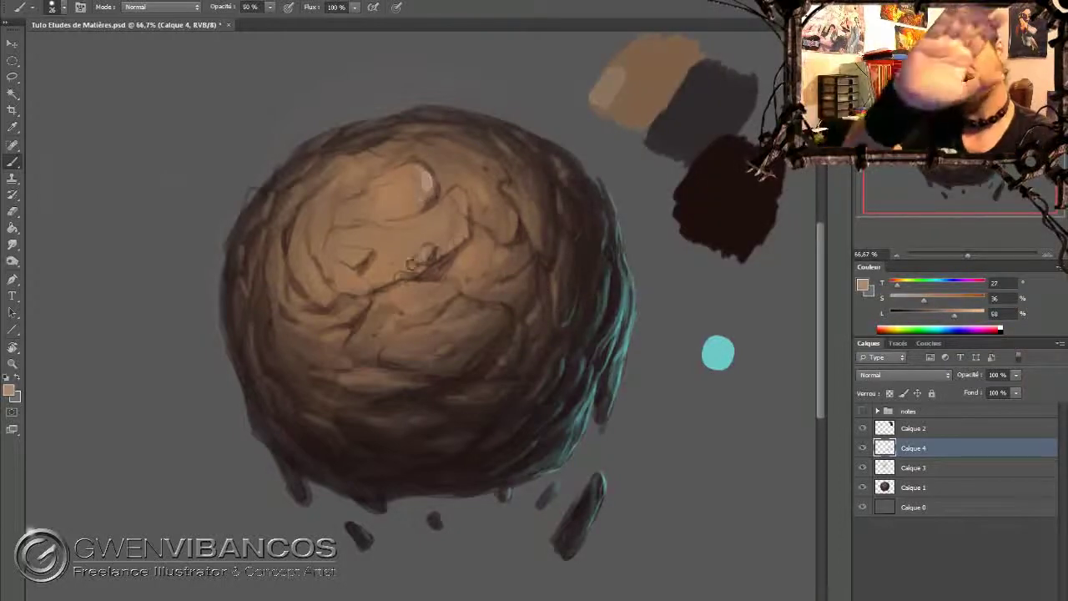
pyautogui.moveTo(346, 250); pyautogui.dragTo(368, 256)
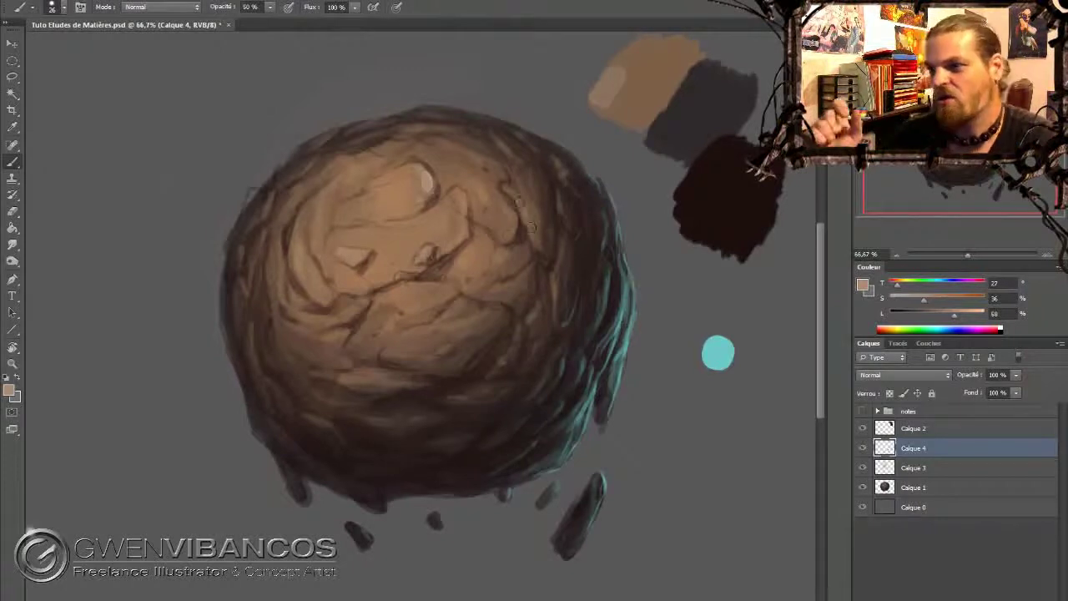
pyautogui.rightClick(406, 198)
pyautogui.press('Return')
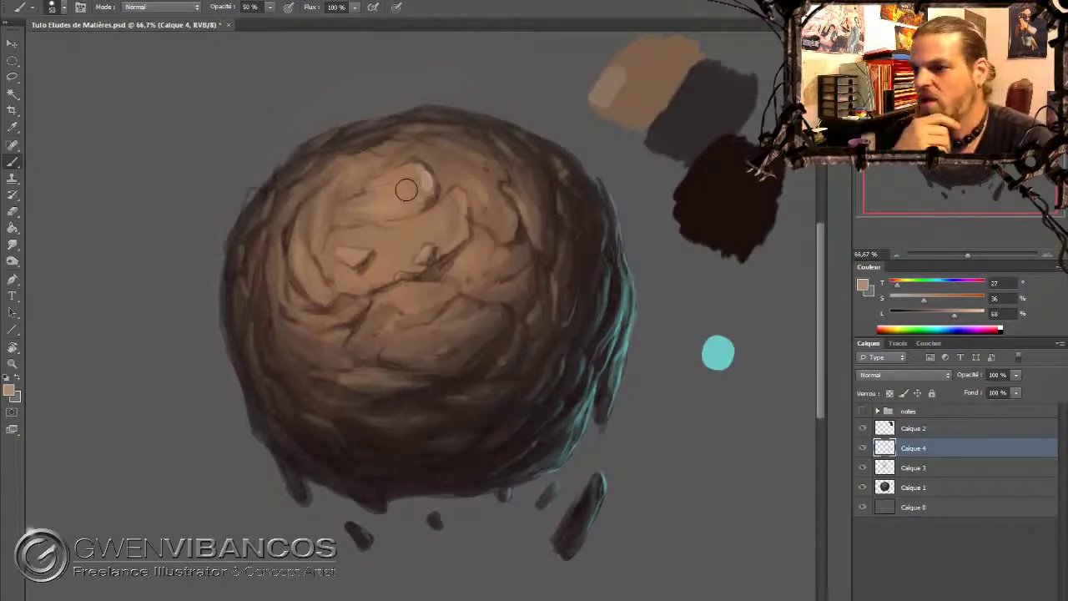
pyautogui.keyDown('alt'); pyautogui.click(407, 190); pyautogui.keyUp('alt')
pyautogui.moveTo(407, 191); pyautogui.dragTo(389, 193)
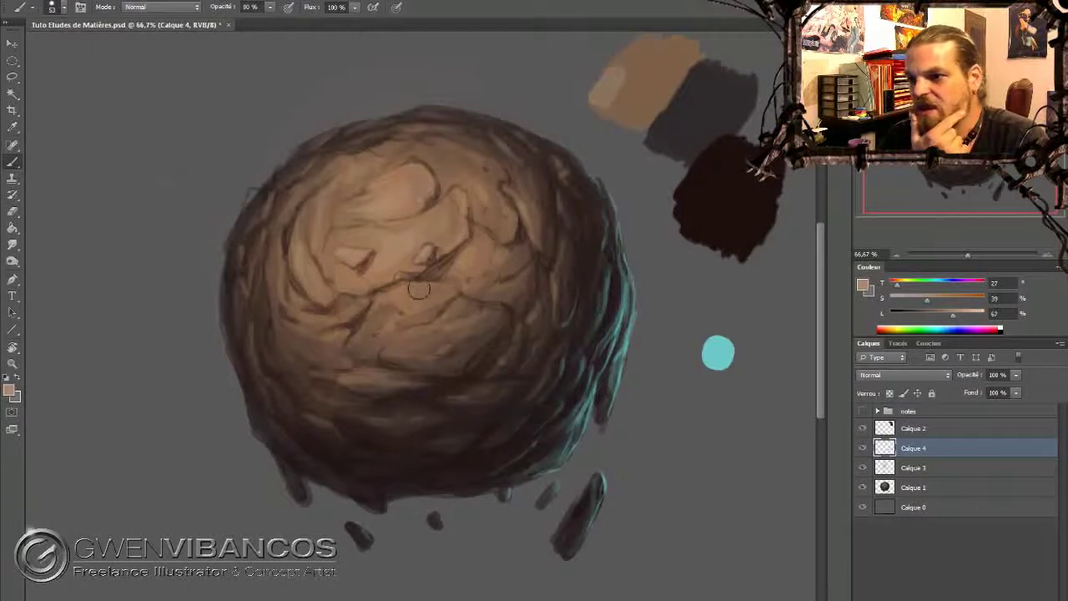
pyautogui.rightClick(493, 269)
pyautogui.moveTo(622, 302); pyautogui.dragTo(585, 303)
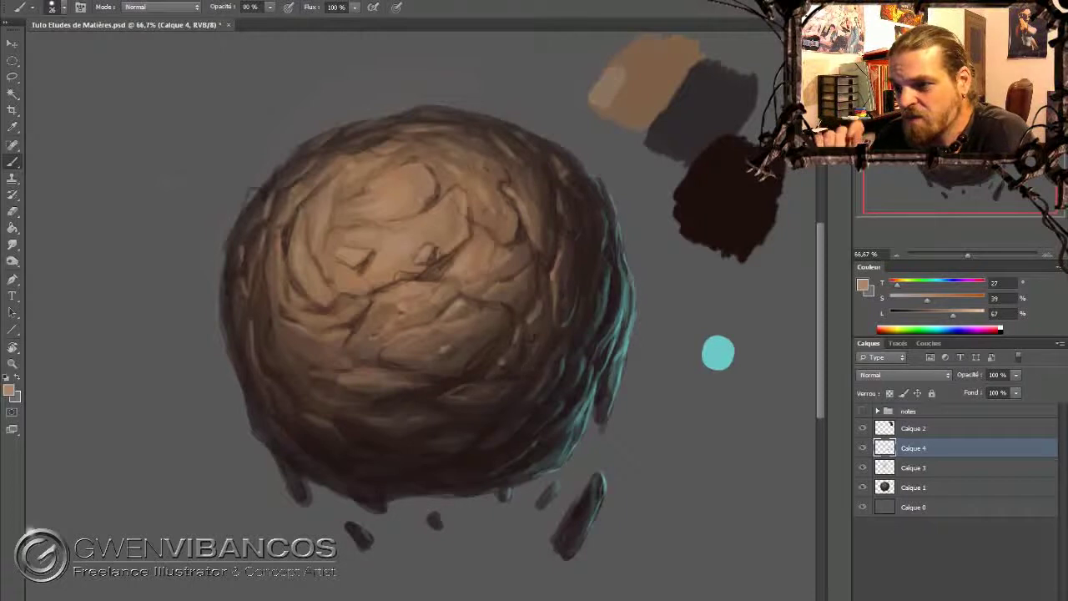
# Step: Pick a very dark brown and shrink the brush to about 12 px for crack lines
pyautogui.keyDown('alt'); pyautogui.click(264, 298); pyautogui.keyUp('alt')
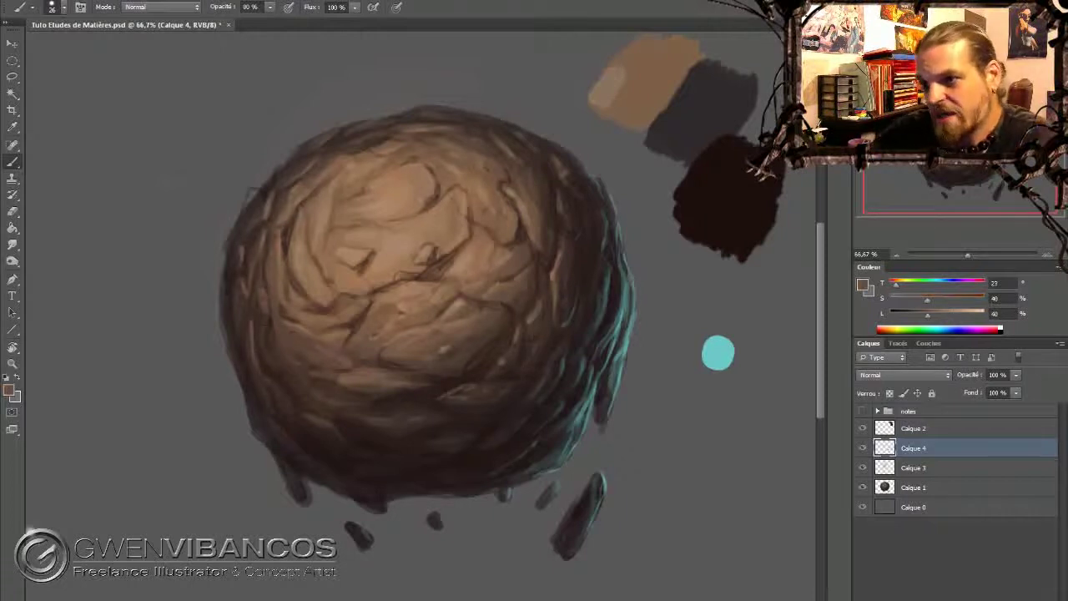
pyautogui.keyDown('alt'); pyautogui.click(553, 486); pyautogui.keyUp('alt')
pyautogui.rightClick(553, 486)
pyautogui.press('Return')
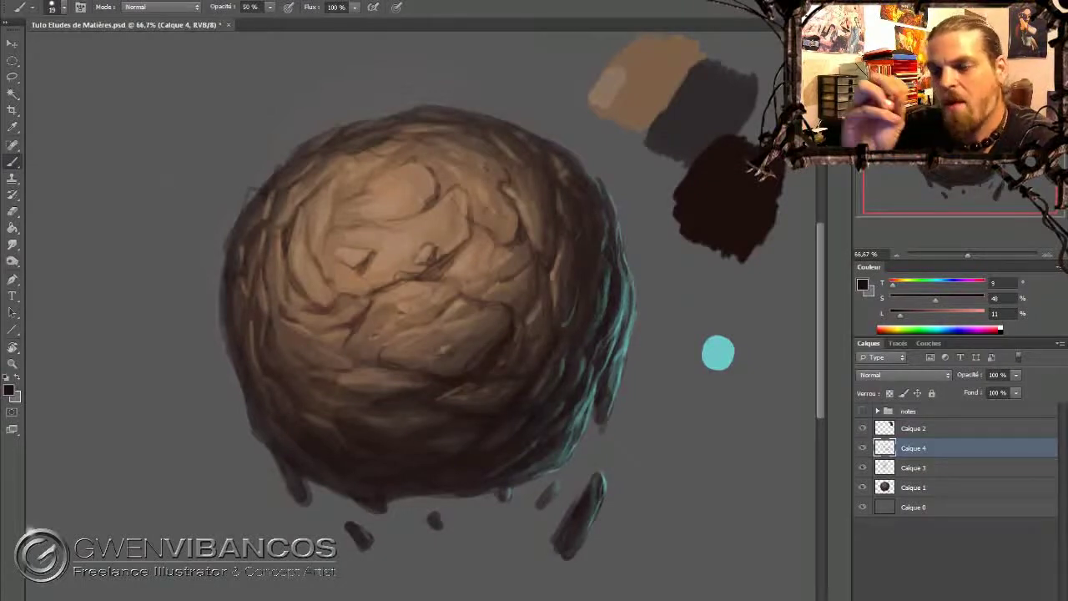
pyautogui.press('[')
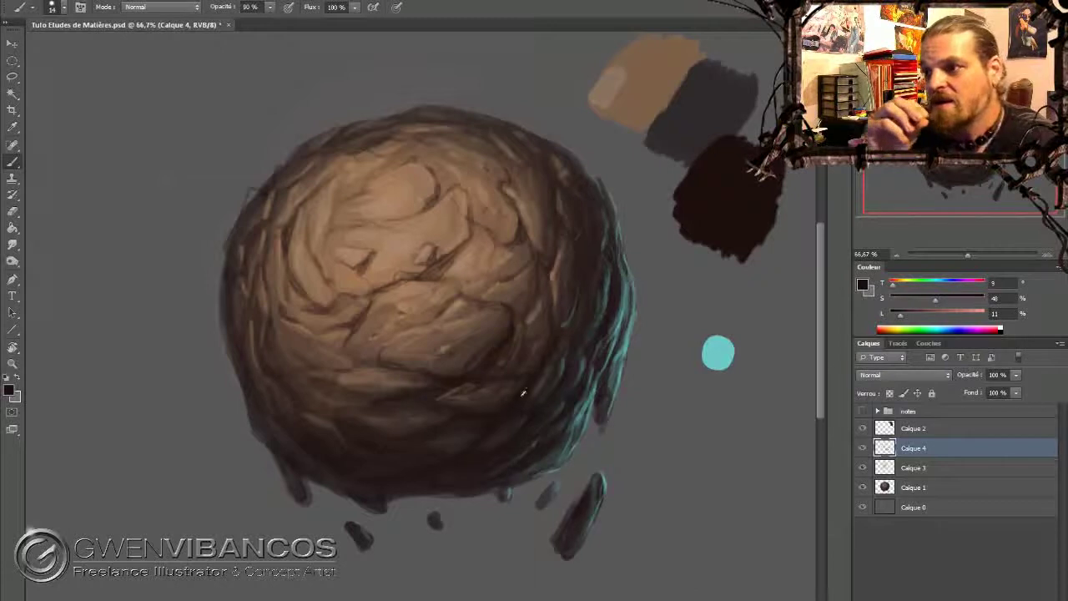
pyautogui.rightClick(518, 455)
pyautogui.press('Escape')
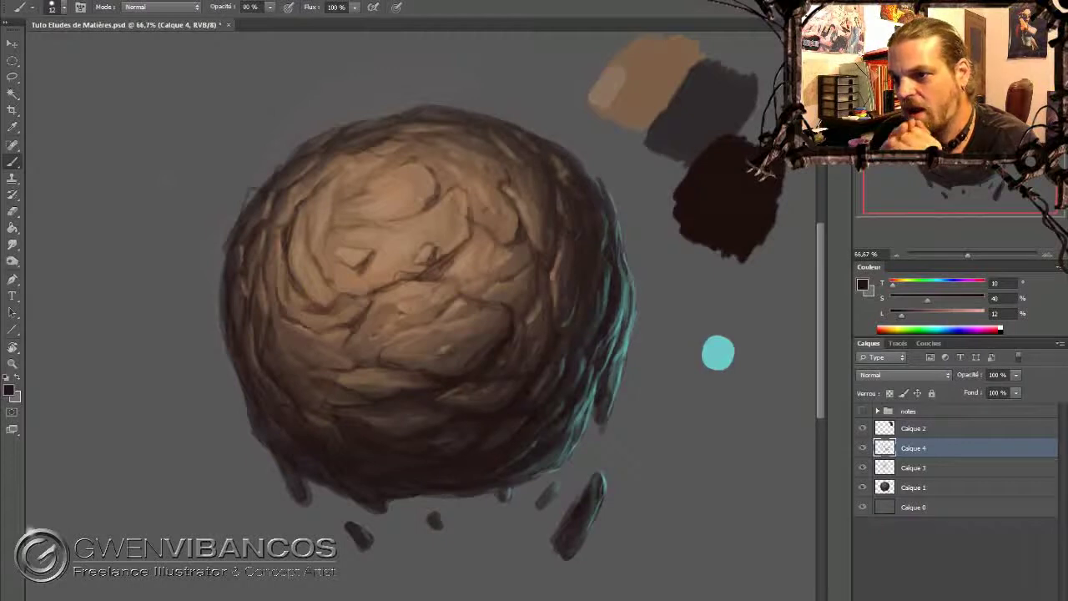
# Step: Merge the rock painting layers into one layer
pyautogui.keyDown('shift'); pyautogui.click(949, 486); pyautogui.keyUp('shift')
pyautogui.rightClick(949, 487)
pyautogui.click(966, 334)
# Step: Erase along the sphere's left edge and the dark drips beneath it with a small eraser
pyautogui.press('e')
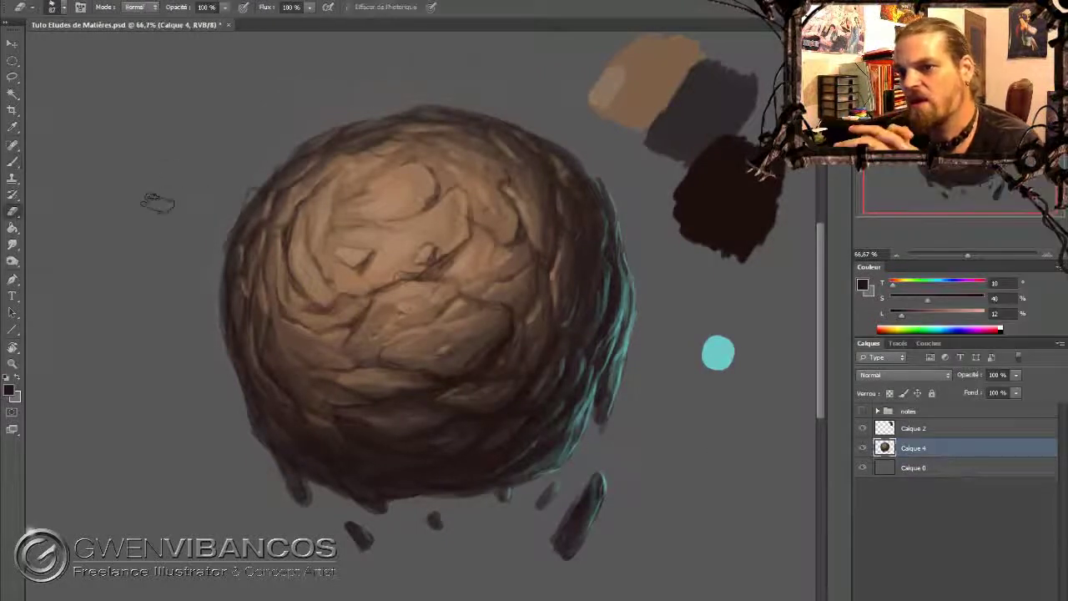
pyautogui.rightClick(266, 166)
pyautogui.rightClick(275, 184)
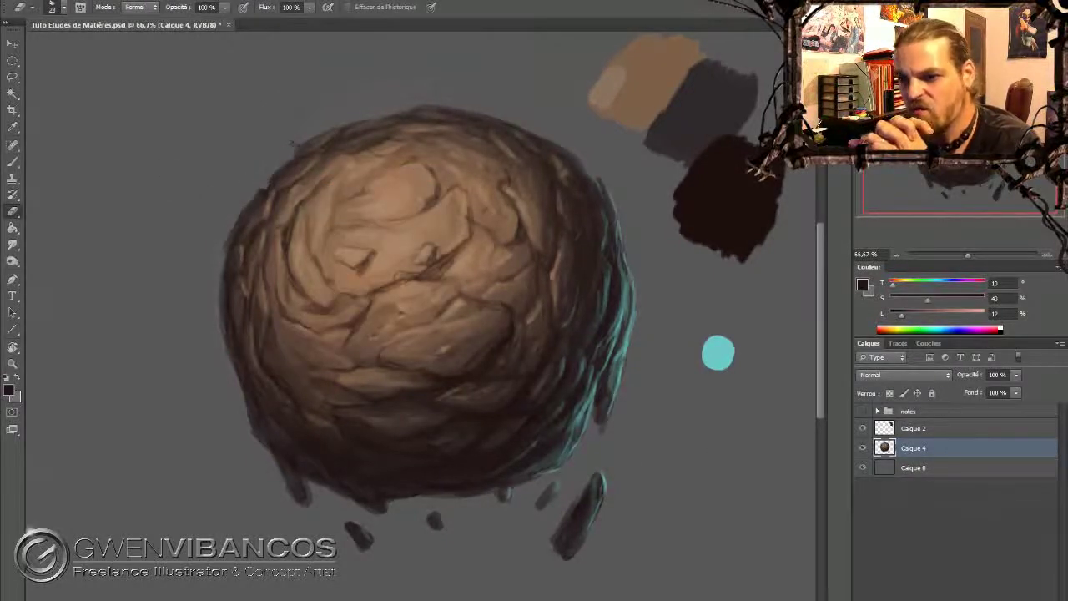
pyautogui.moveTo(224, 252); pyautogui.dragTo(222, 326)
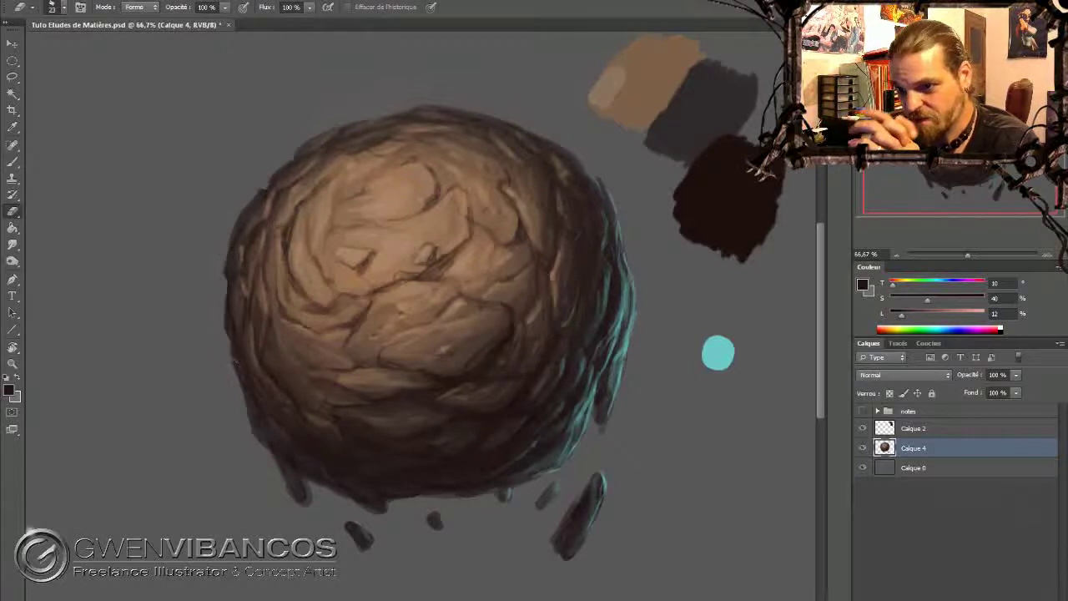
pyautogui.moveTo(235, 367); pyautogui.dragTo(237, 382)
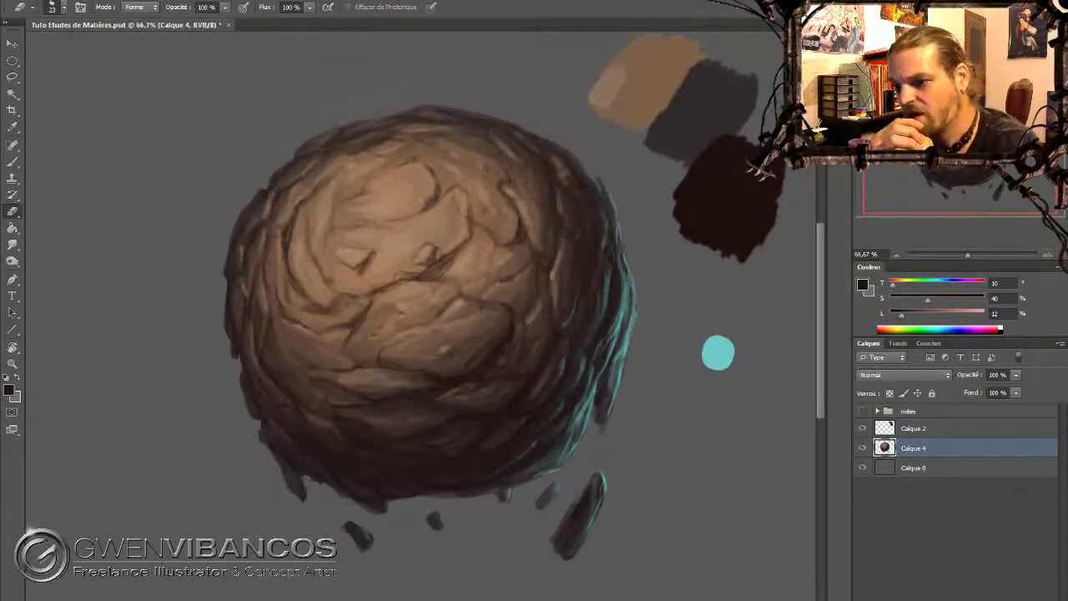
pyautogui.click(373, 548)
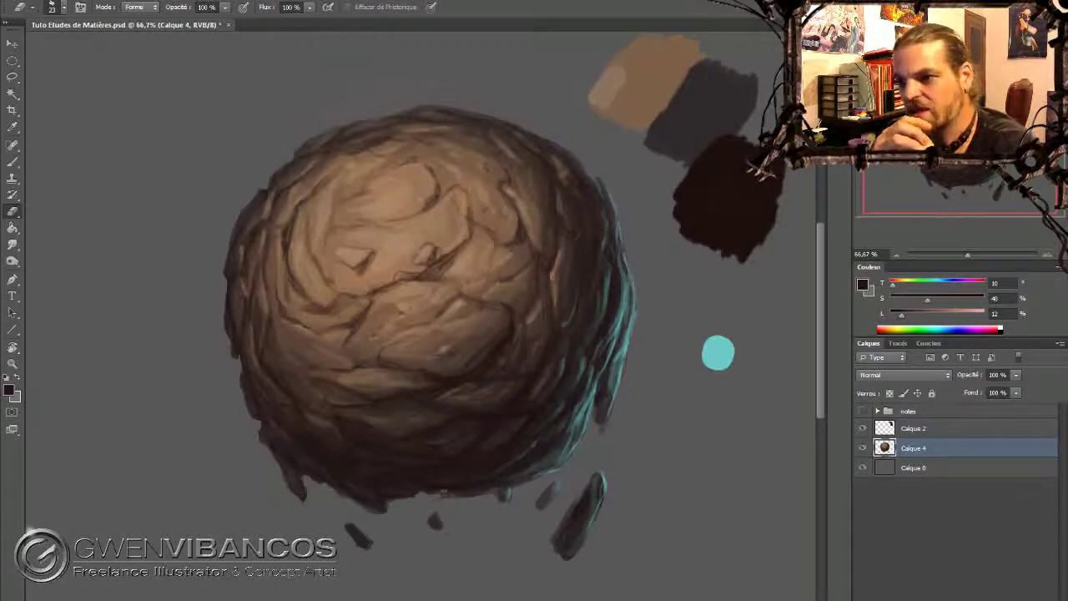
pyautogui.moveTo(446, 498)
pyautogui.mouseDown()
pyautogui.moveTo(571, 512)
pyautogui.moveTo(558, 536)
pyautogui.mouseUp()
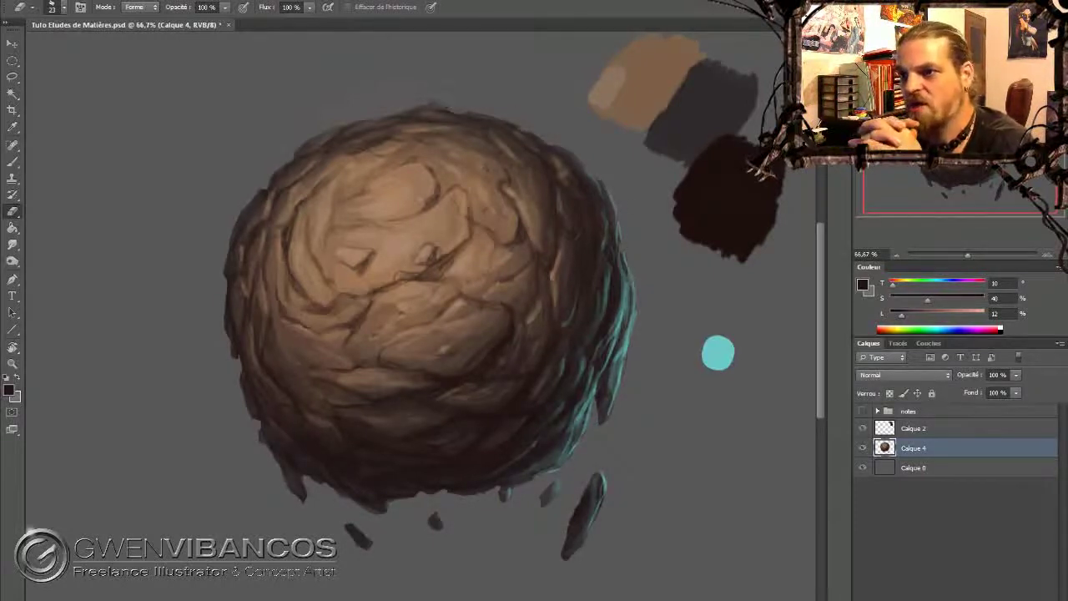
# Step: Switch to the Brush, sample a lighter tan and set the size to 30
pyautogui.press('b')
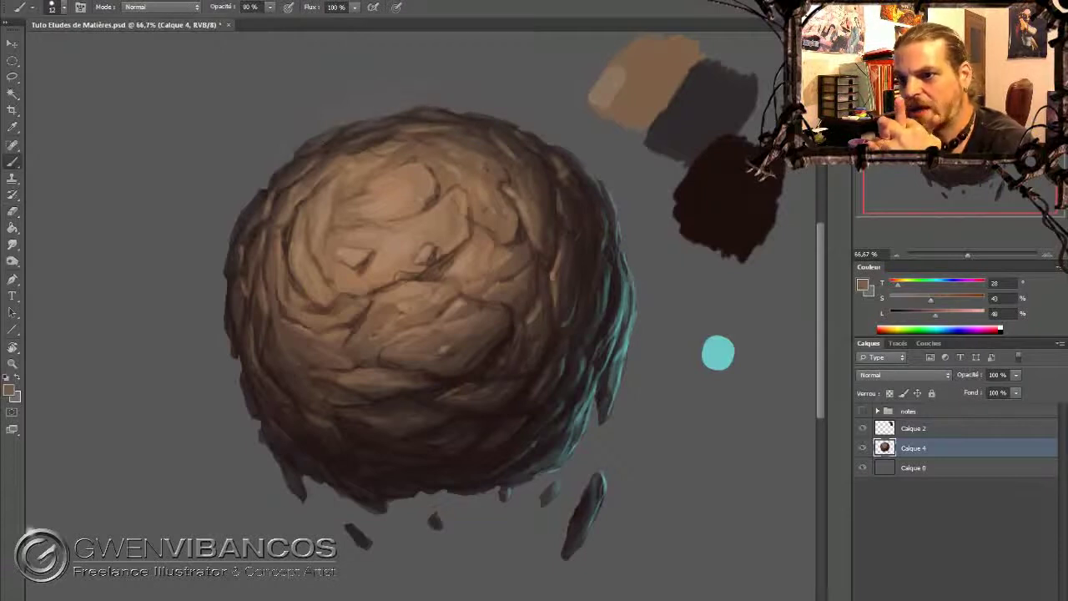
pyautogui.keyDown('alt'); pyautogui.click(317, 199); pyautogui.keyUp('alt')
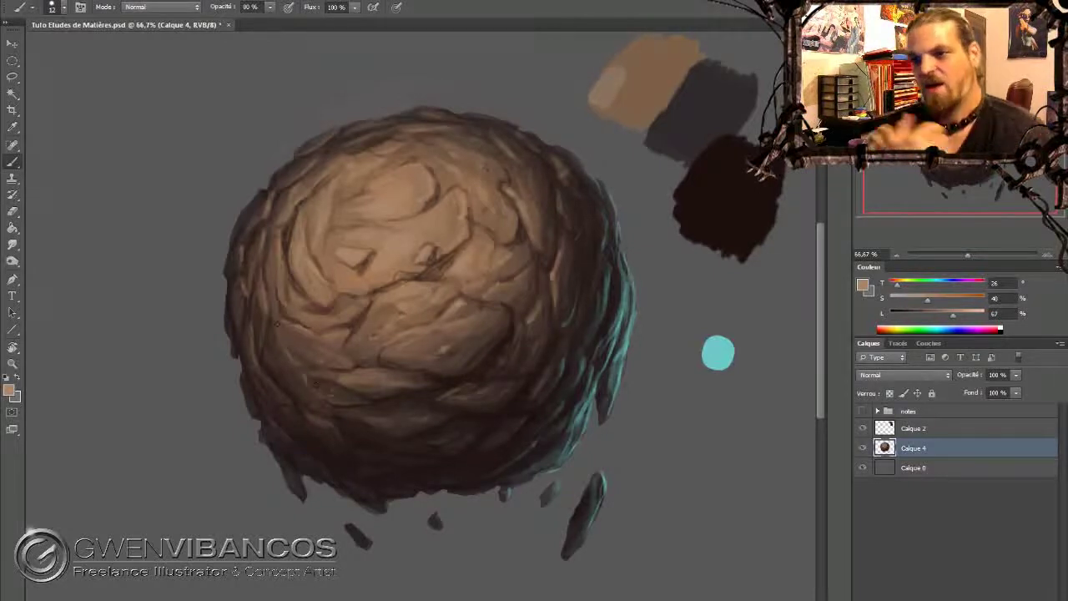
pyautogui.rightClick(431, 284)
pyautogui.press('Return')
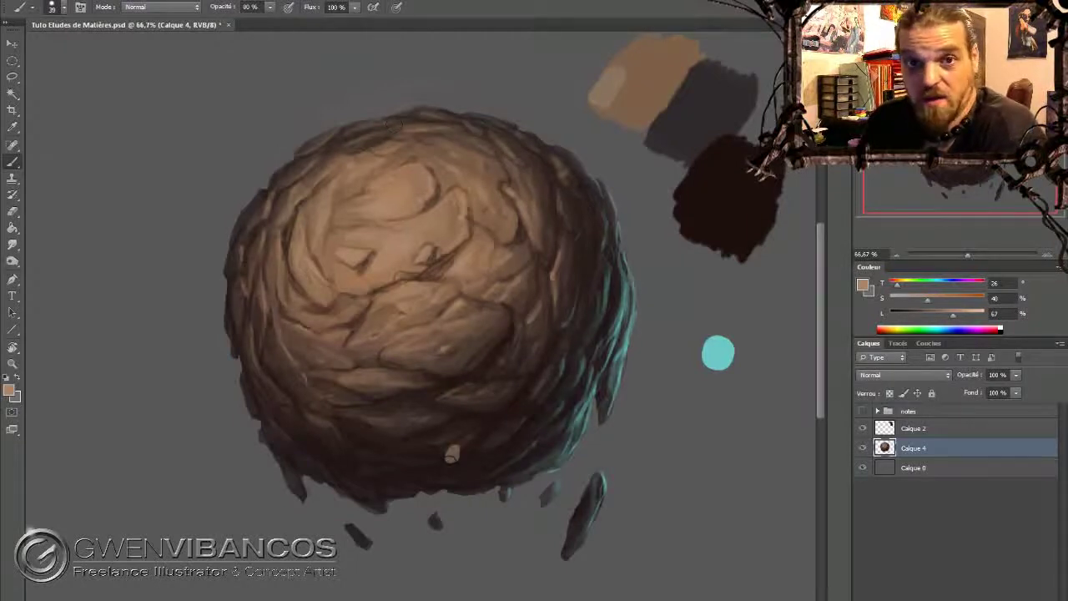
# Step: Sample dark brown and cyan, setting the brush size to 6 and then 16
pyautogui.keyDown('alt'); pyautogui.click(451, 455); pyautogui.keyUp('alt')
pyautogui.rightClick(647, 361)
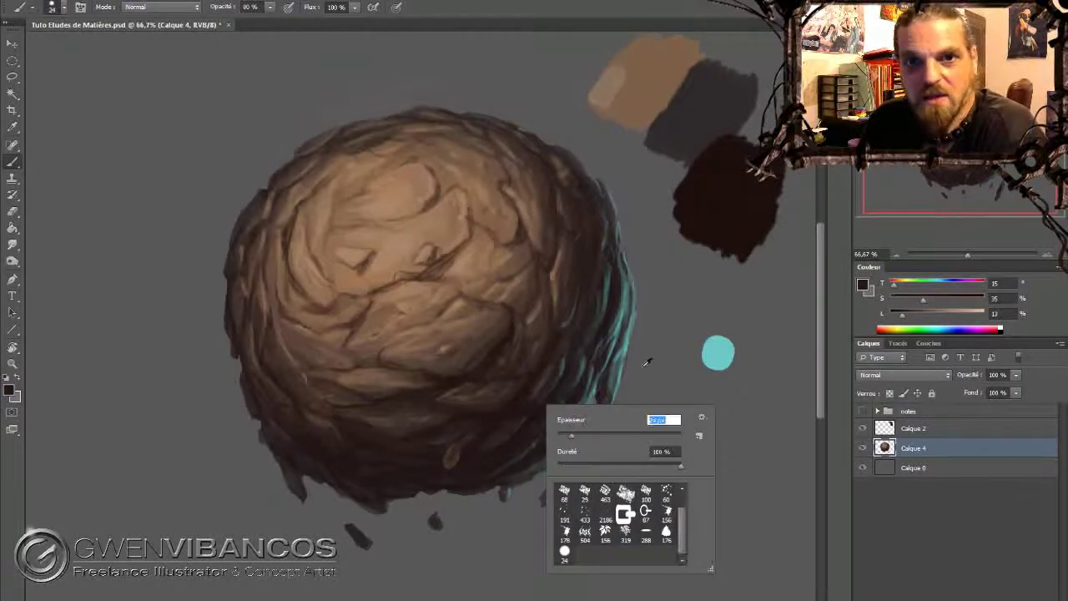
pyautogui.keyDown('alt'); pyautogui.click(584, 405); pyautogui.keyUp('alt')
pyautogui.rightClick(584, 405)
pyautogui.write('6')
pyautogui.press('Return')
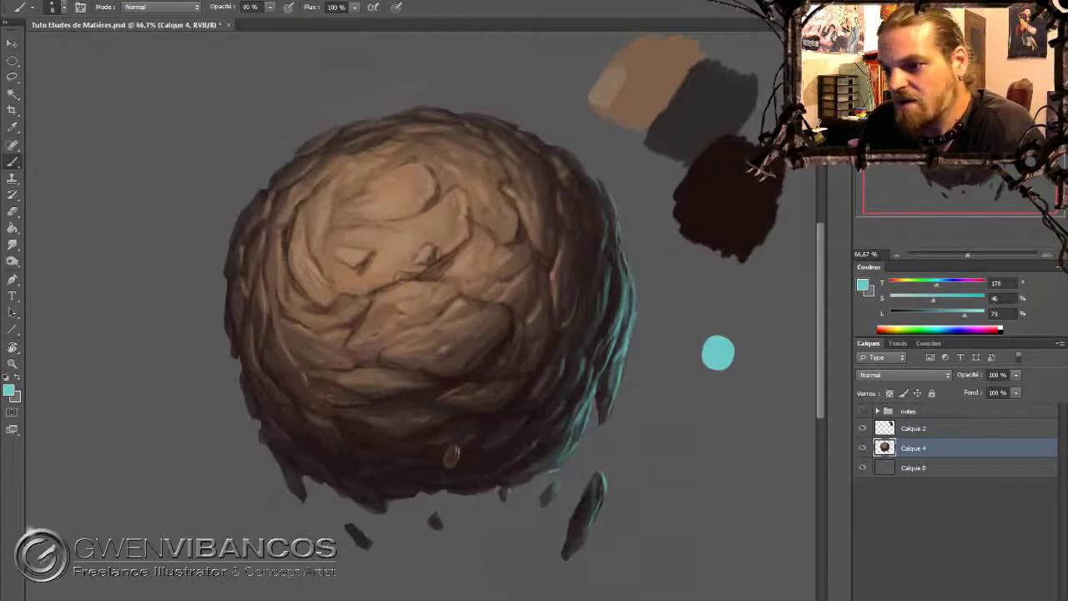
pyautogui.rightClick(450, 455)
pyautogui.write('16')
pyautogui.press('Return')
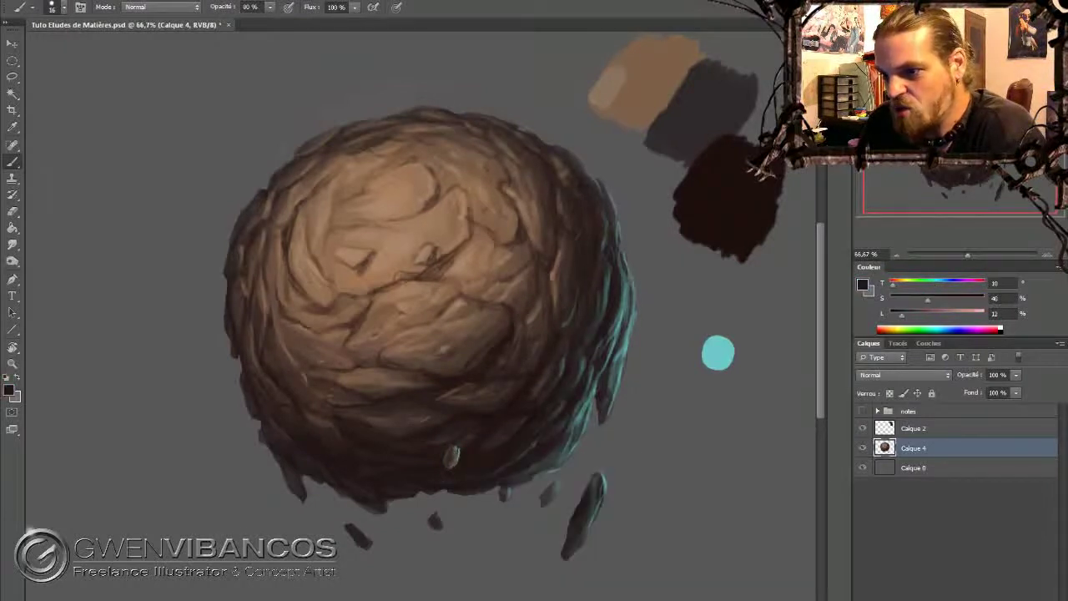
# Step: Paint a lighter tan highlight on the long shard, then sample browns and teal for debris
pyautogui.keyDown('alt'); pyautogui.click(440, 267); pyautogui.keyUp('alt')
pyautogui.moveTo(585, 493); pyautogui.dragTo(563, 547)
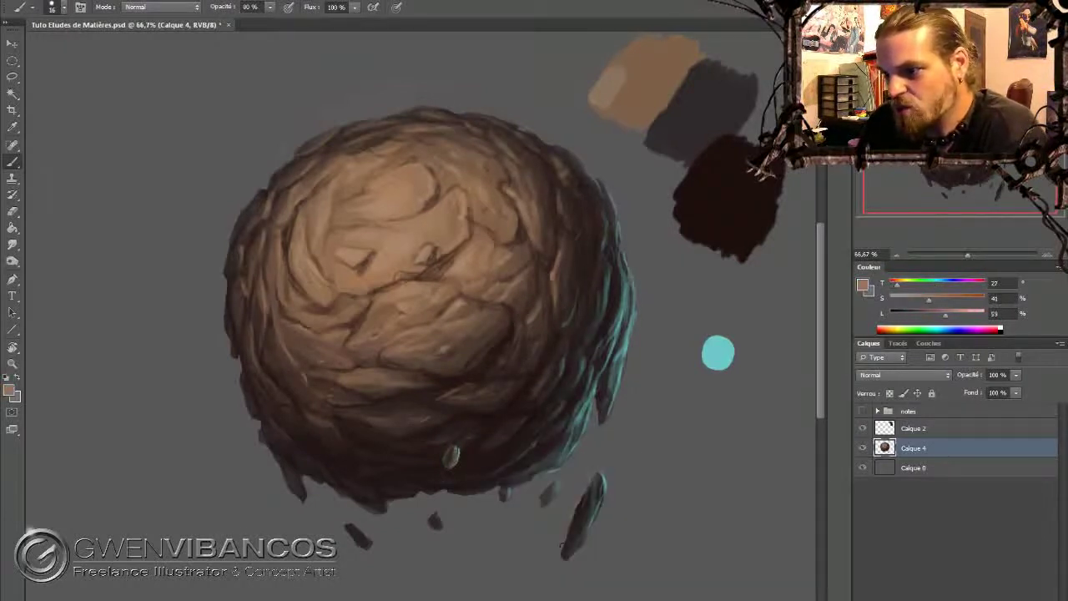
pyautogui.keyDown('alt'); pyautogui.click(722, 200); pyautogui.keyUp('alt')
pyautogui.keyDown('alt'); pyautogui.click(468, 393); pyautogui.keyUp('alt')
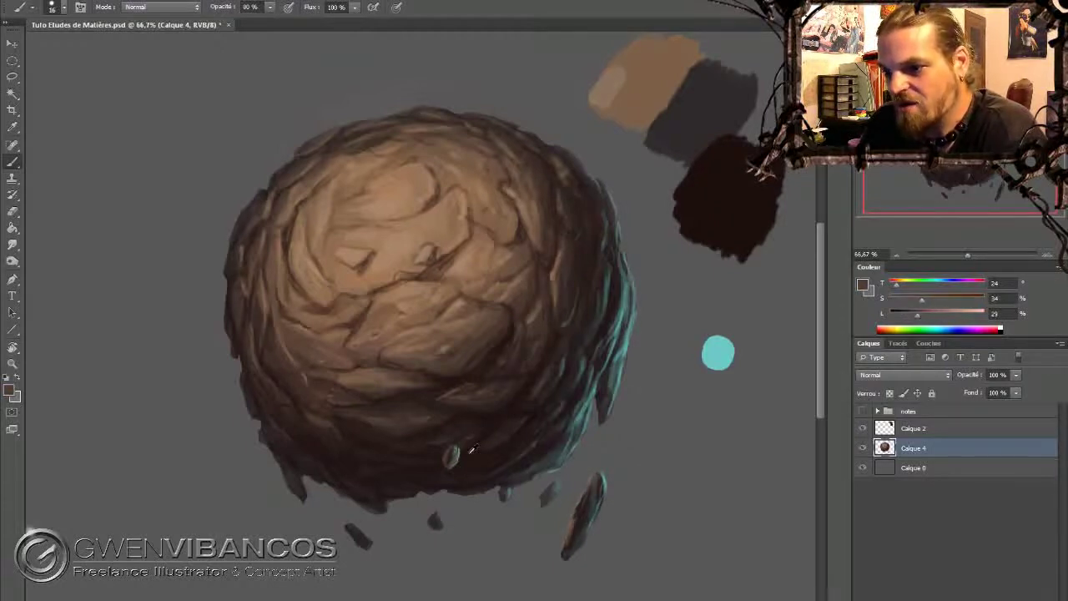
pyautogui.keyDown('alt'); pyautogui.click(576, 417); pyautogui.keyUp('alt')
pyautogui.keyDown('alt'); pyautogui.click(550, 491); pyautogui.keyUp('alt')
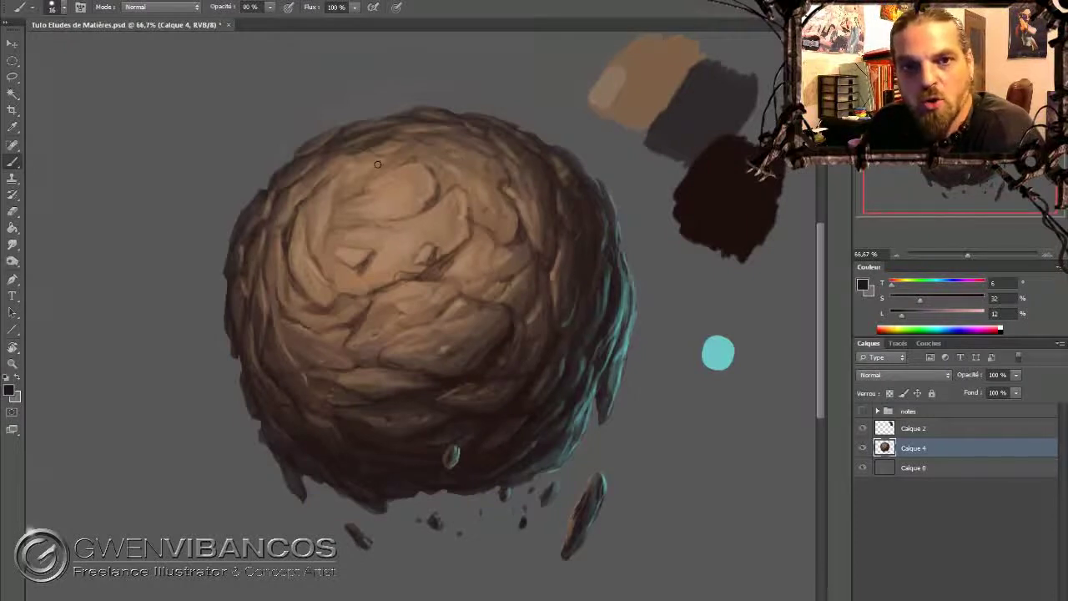
pyautogui.keyDown('alt'); pyautogui.click(408, 242); pyautogui.keyUp('alt')
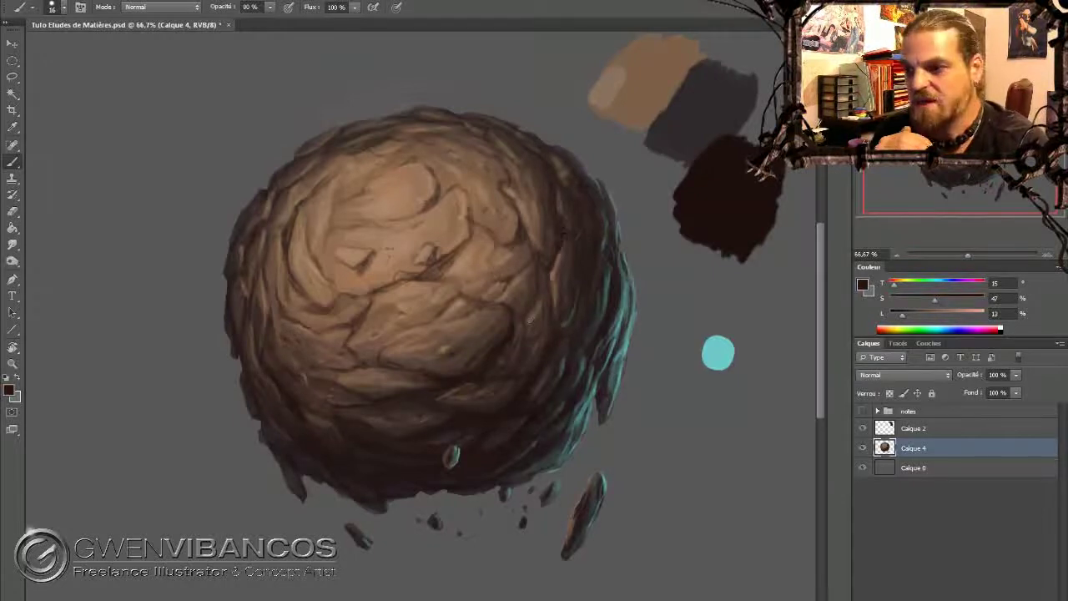
# Step: Sample a range of tans and browns from the sphere to refine its shading
pyautogui.keyDown('alt'); pyautogui.click(541, 230); pyautogui.keyUp('alt')
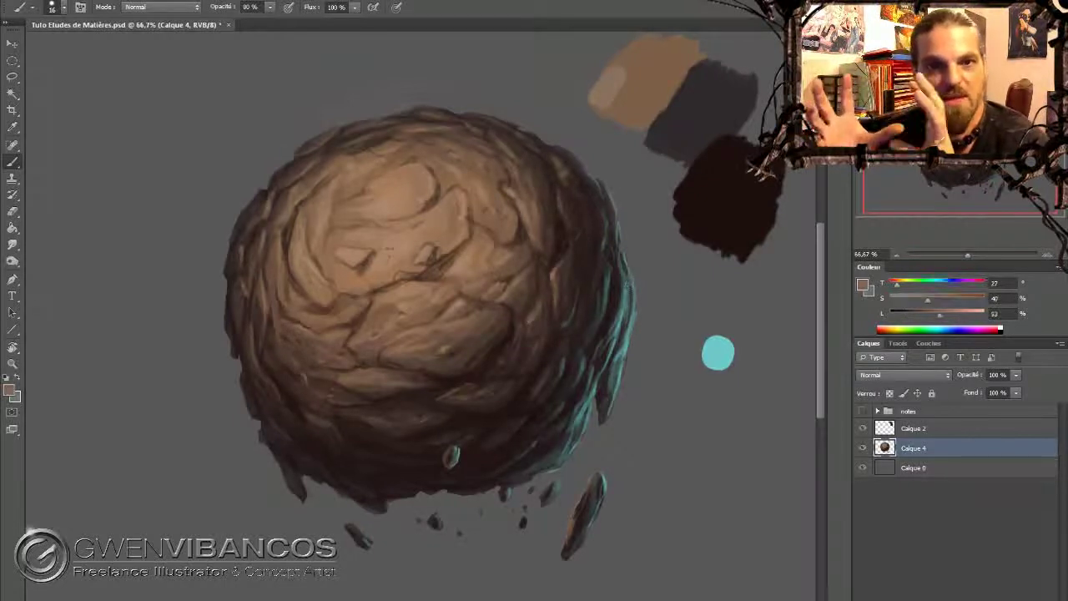
pyautogui.keyDown('alt'); pyautogui.click(541, 230); pyautogui.keyUp('alt')
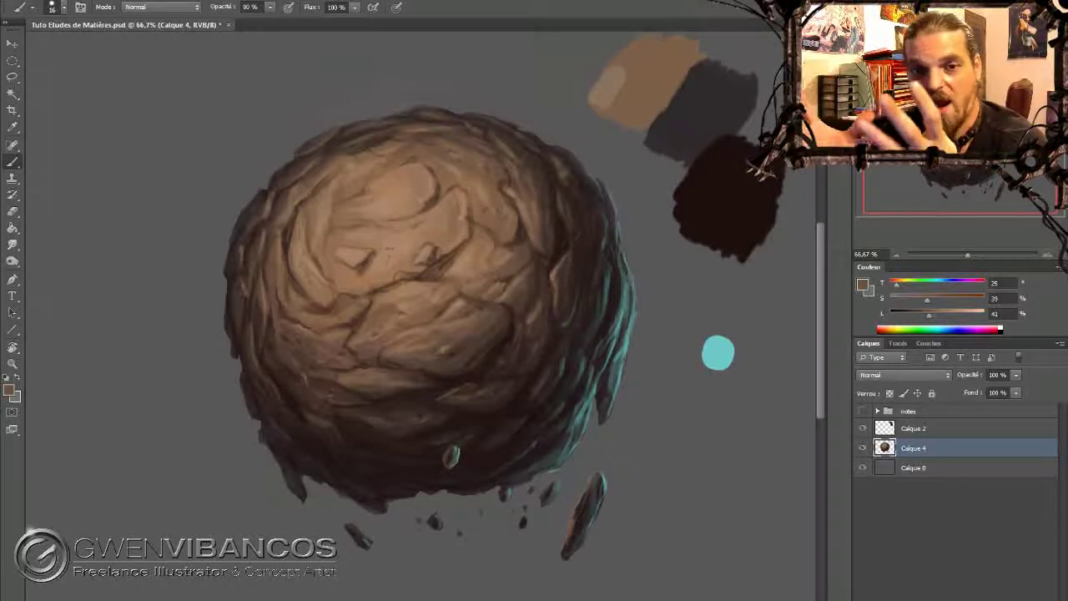
pyautogui.keyDown('alt'); pyautogui.click(541, 231); pyautogui.keyUp('alt')
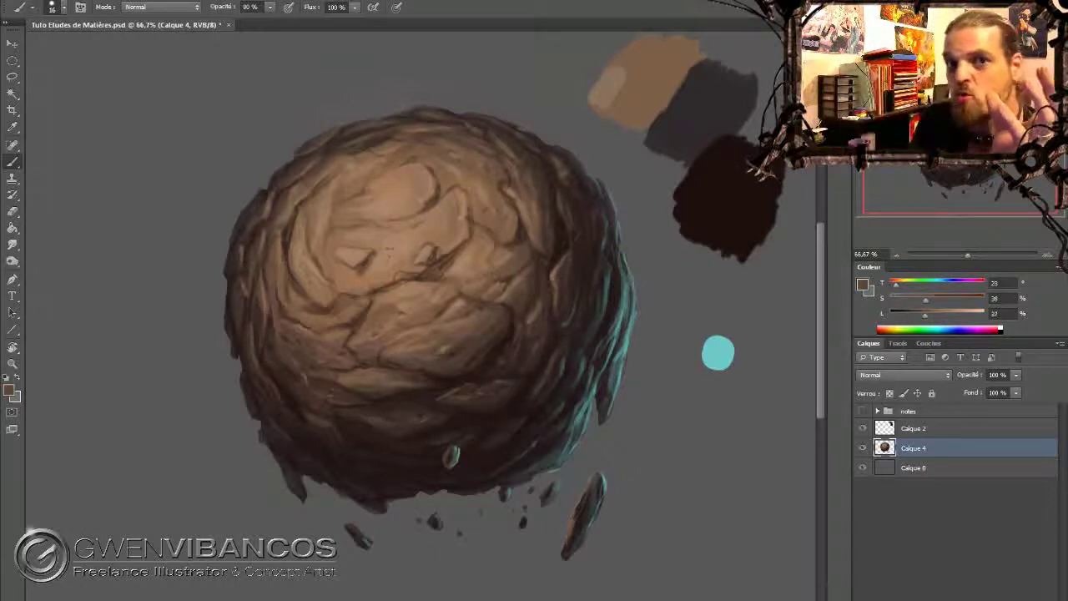
pyautogui.keyDown('alt'); pyautogui.click(364, 315); pyautogui.keyUp('alt')
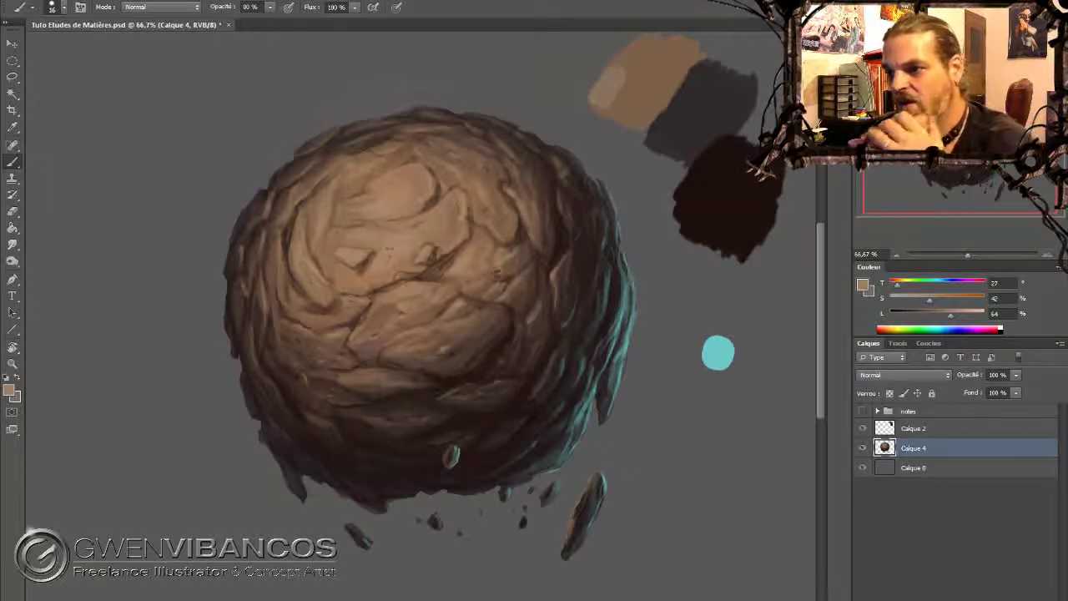
pyautogui.keyDown('alt'); pyautogui.click(388, 248); pyautogui.keyUp('alt')
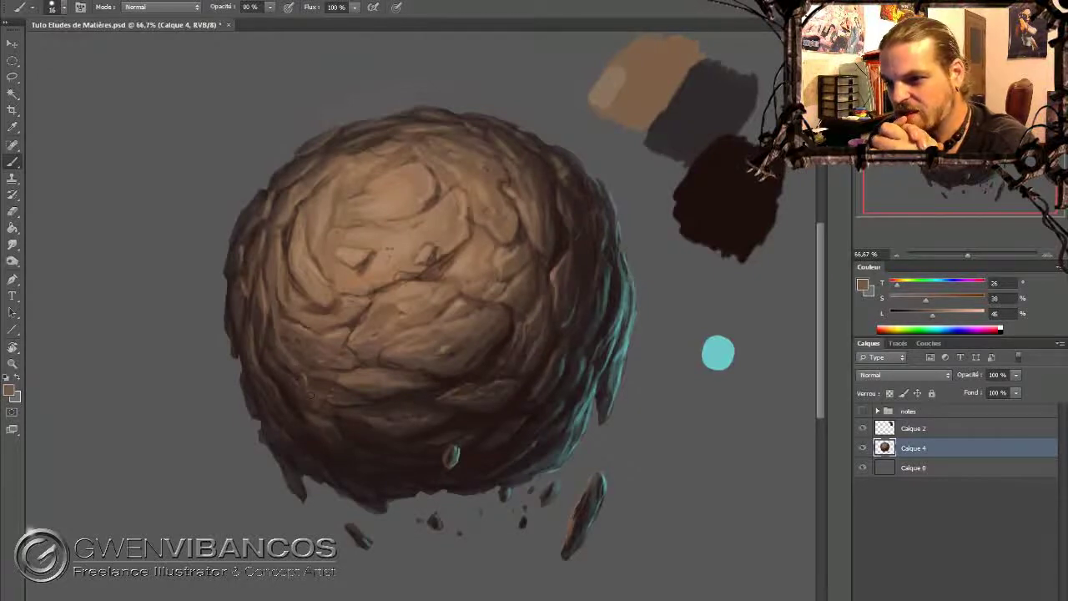
pyautogui.keyDown('alt'); pyautogui.click(388, 249); pyautogui.keyUp('alt')
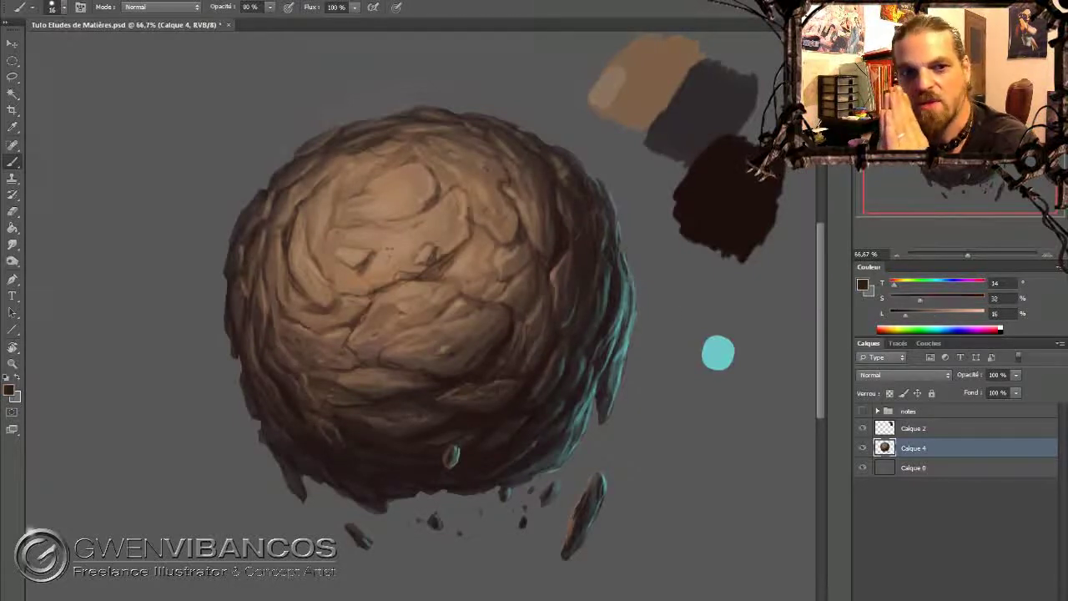
pyautogui.keyDown('alt'); pyautogui.click(456, 453); pyautogui.keyUp('alt')
pyautogui.keyDown('alt'); pyautogui.click(462, 326); pyautogui.keyUp('alt')
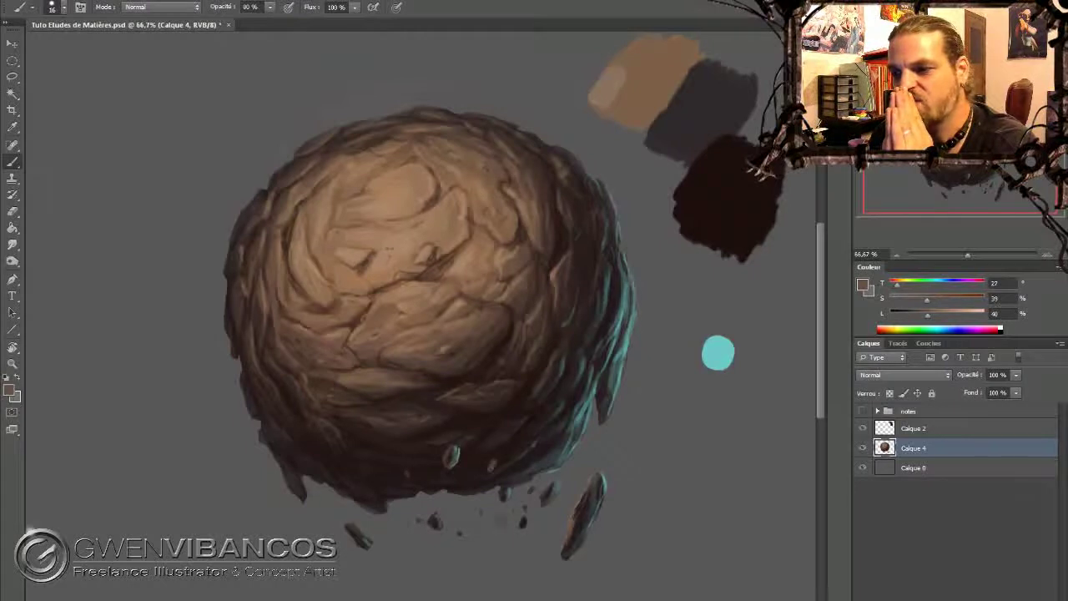
# Step: Sample dark browns and teal for debris and rim-light touches, then view the whole canvas
pyautogui.keyDown('alt'); pyautogui.click(512, 444); pyautogui.keyUp('alt')
pyautogui.keyDown('alt'); pyautogui.click(388, 411); pyautogui.keyUp('alt')
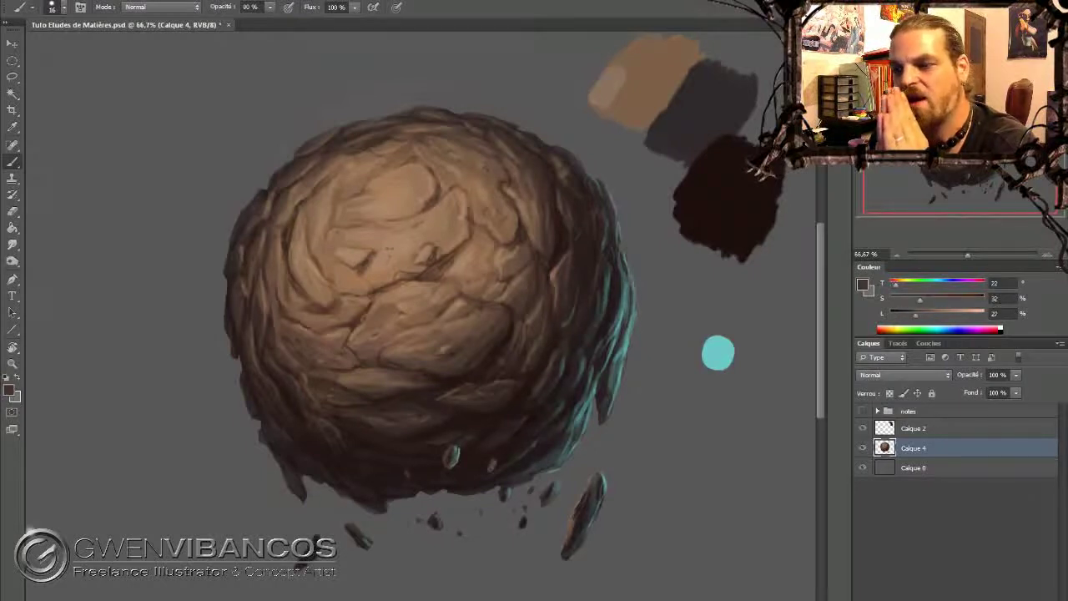
pyautogui.keyDown('alt'); pyautogui.click(492, 450); pyautogui.keyUp('alt')
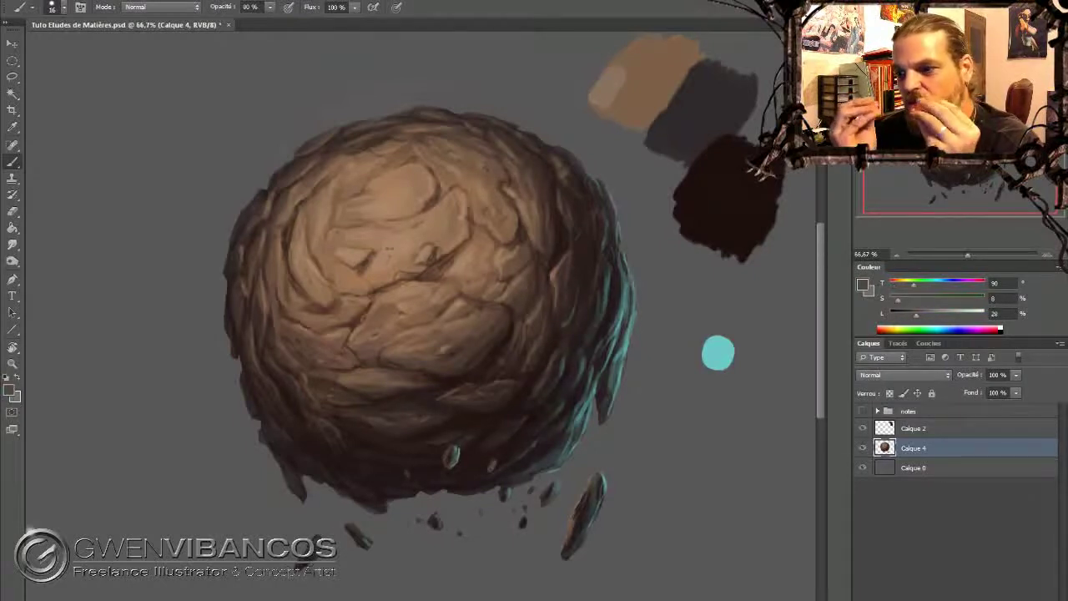
pyautogui.keyDown('alt'); pyautogui.click(566, 446); pyautogui.keyUp('alt')
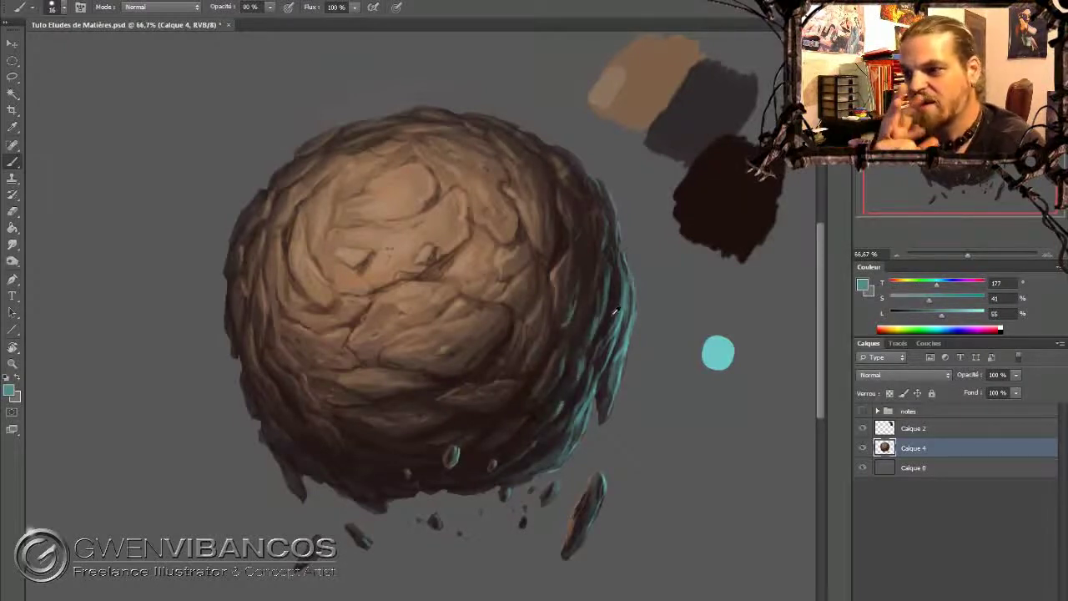
pyautogui.keyDown('alt'); pyautogui.click(620, 342); pyautogui.keyUp('alt')
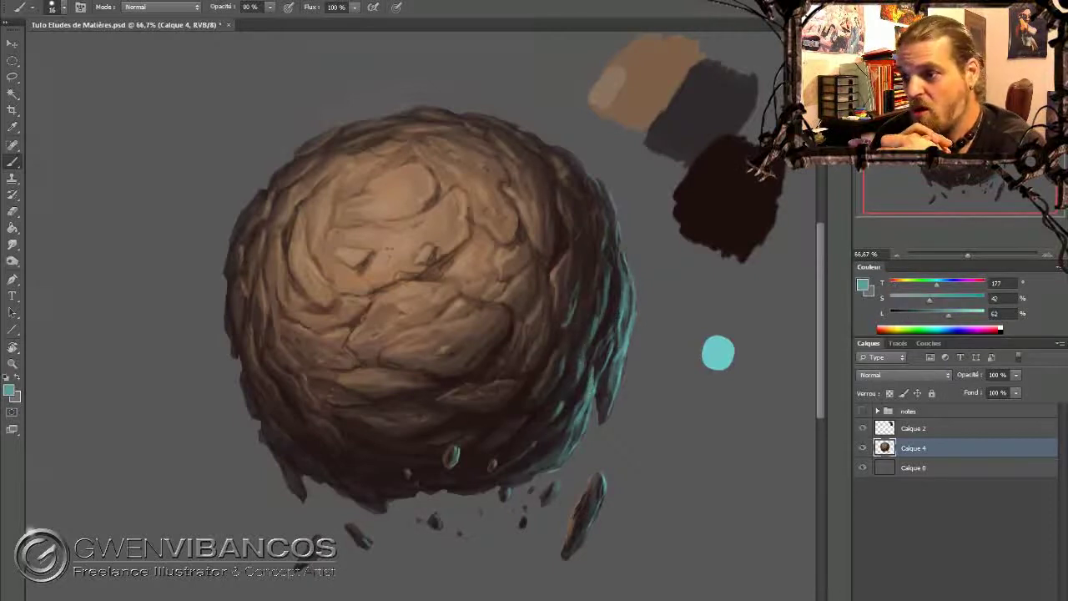
pyautogui.keyDown('alt'); pyautogui.click(548, 444); pyautogui.keyUp('alt')
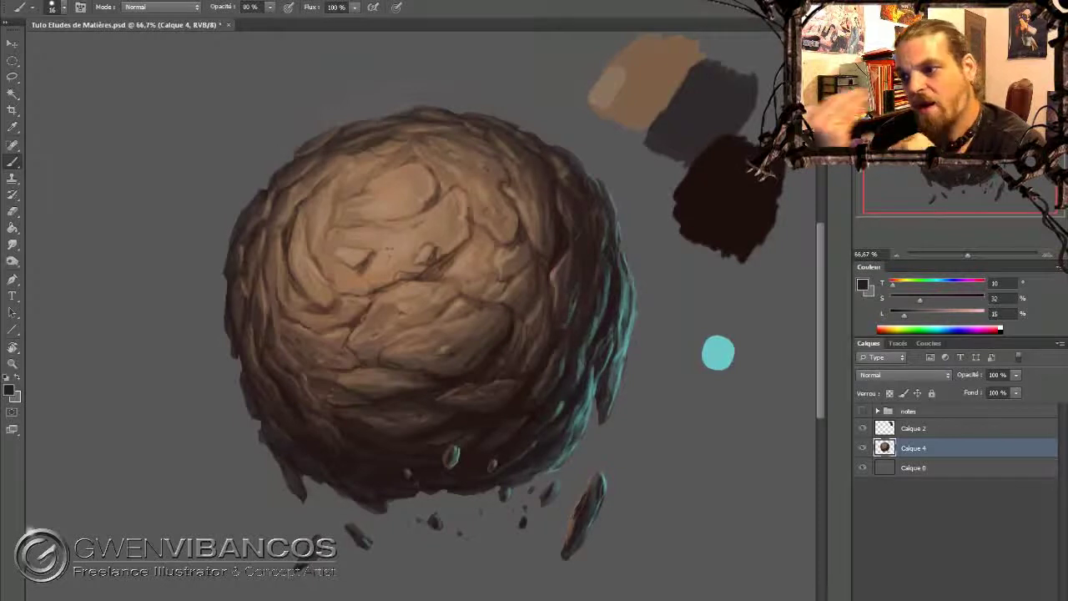
pyautogui.click(896, 255)
pyautogui.click(1048, 255)
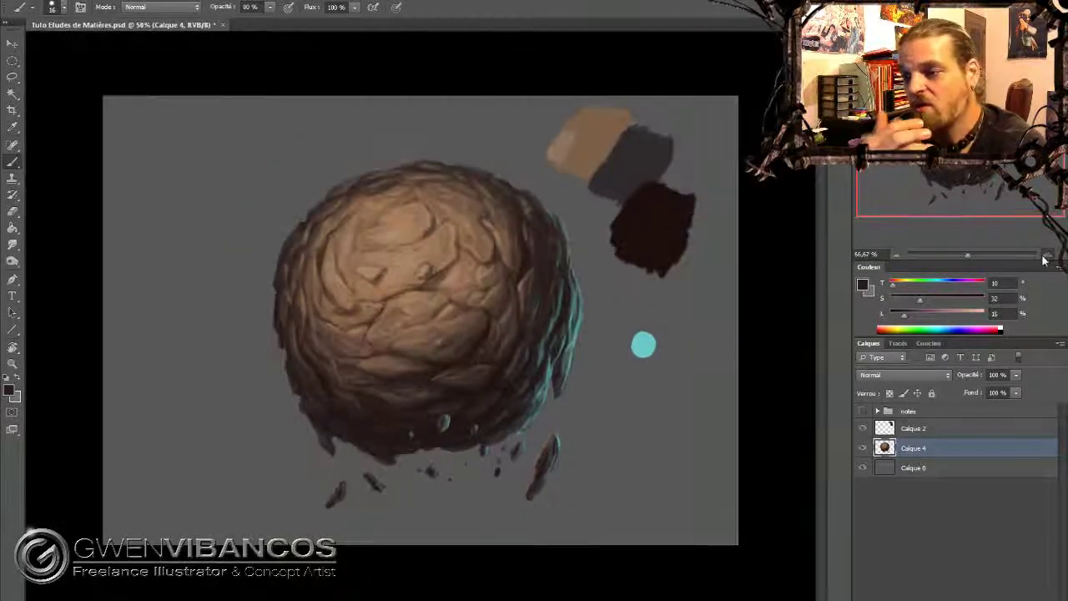